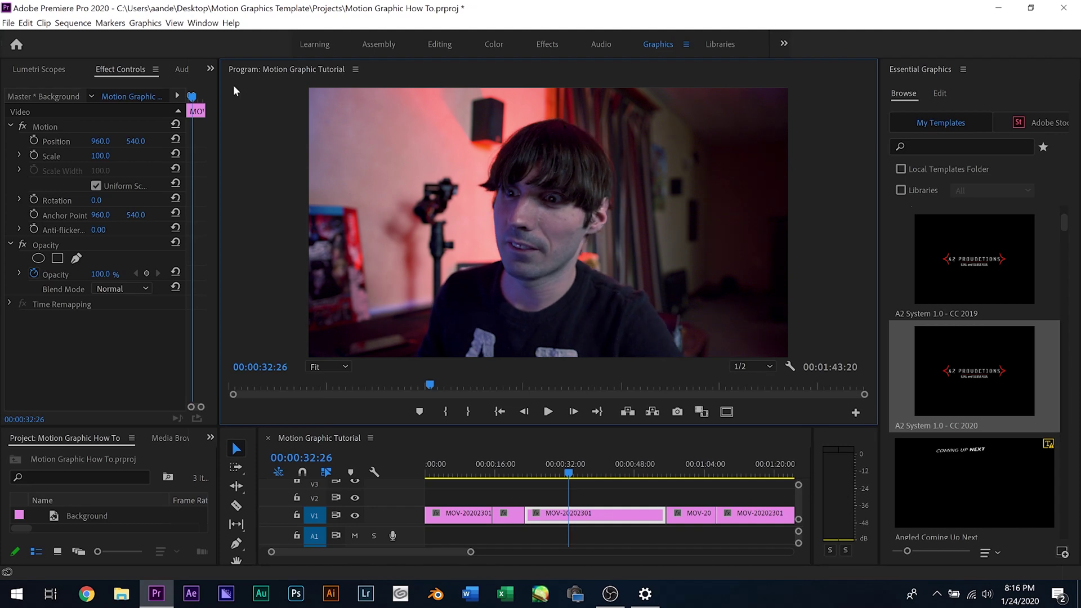
Install the A2 System 1.0 - CC 2020.mogrt template without overwriting, then place it on V2
click(145, 23)
click(158, 50)
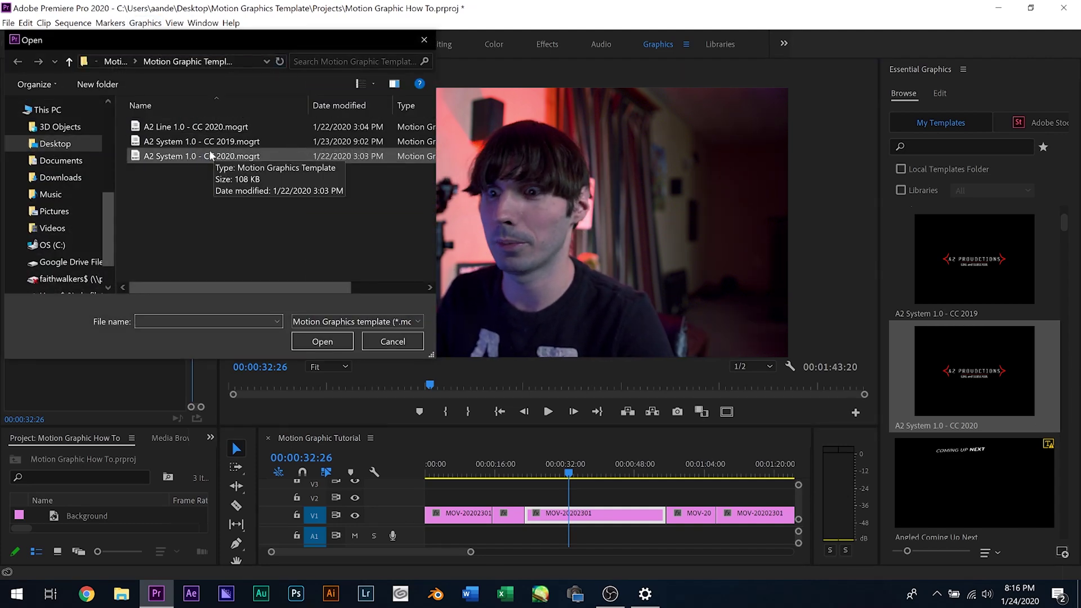
click(210, 156)
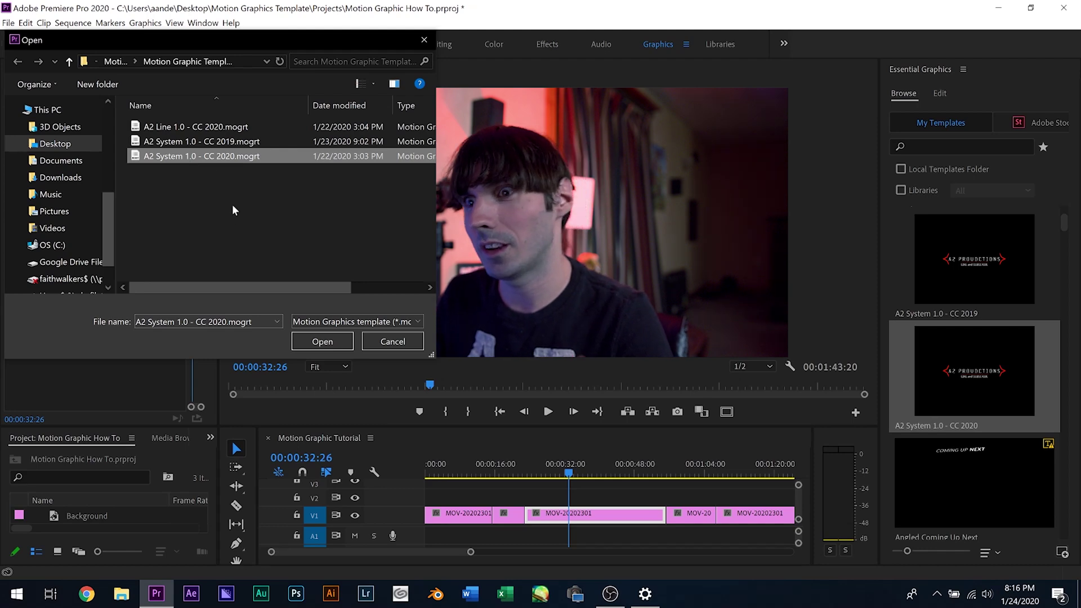
click(321, 341)
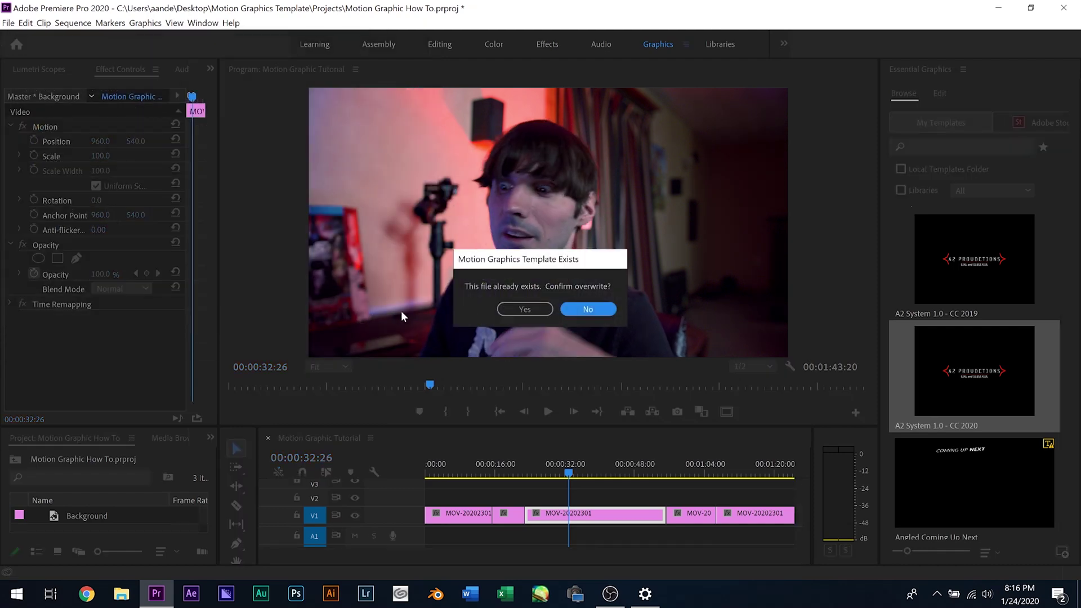
click(577, 307)
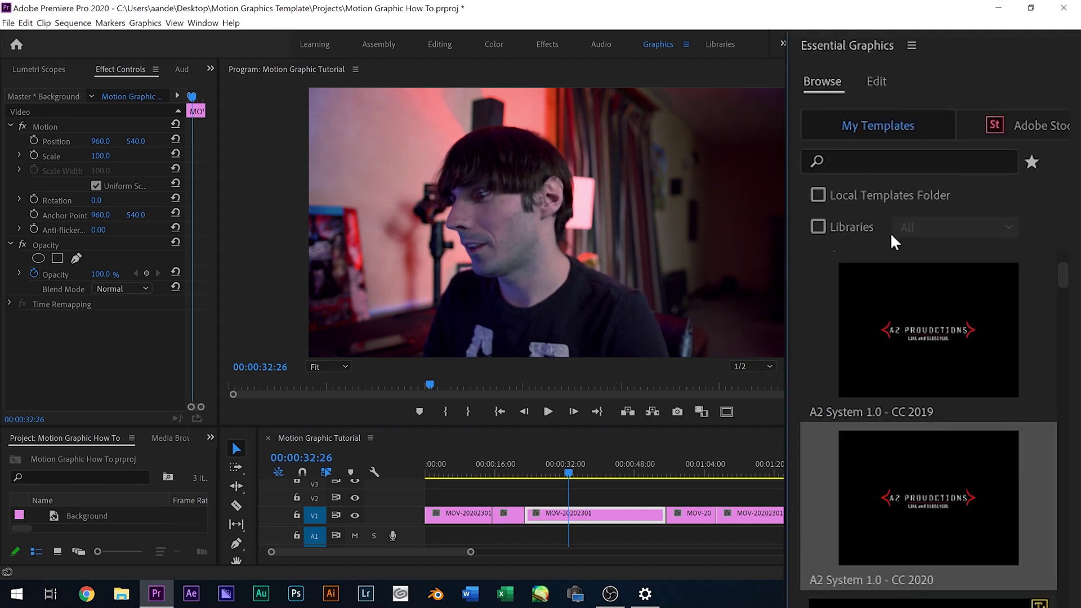
drag(947, 530, 533, 493)
key(space)
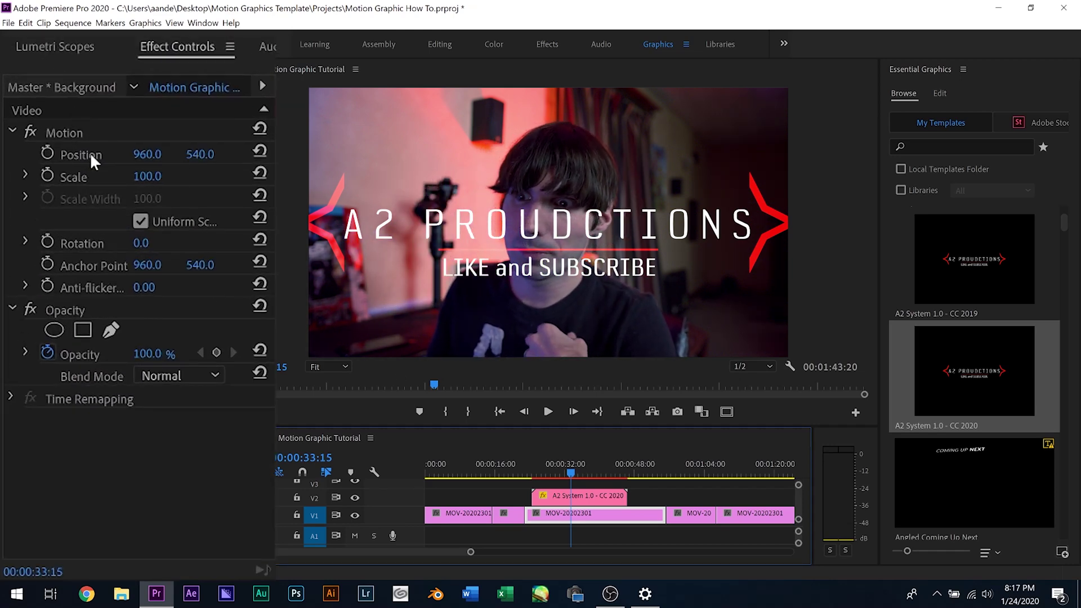
Select the A2 System title clip on V2 and set its Scale to 50
click(81, 176)
click(577, 498)
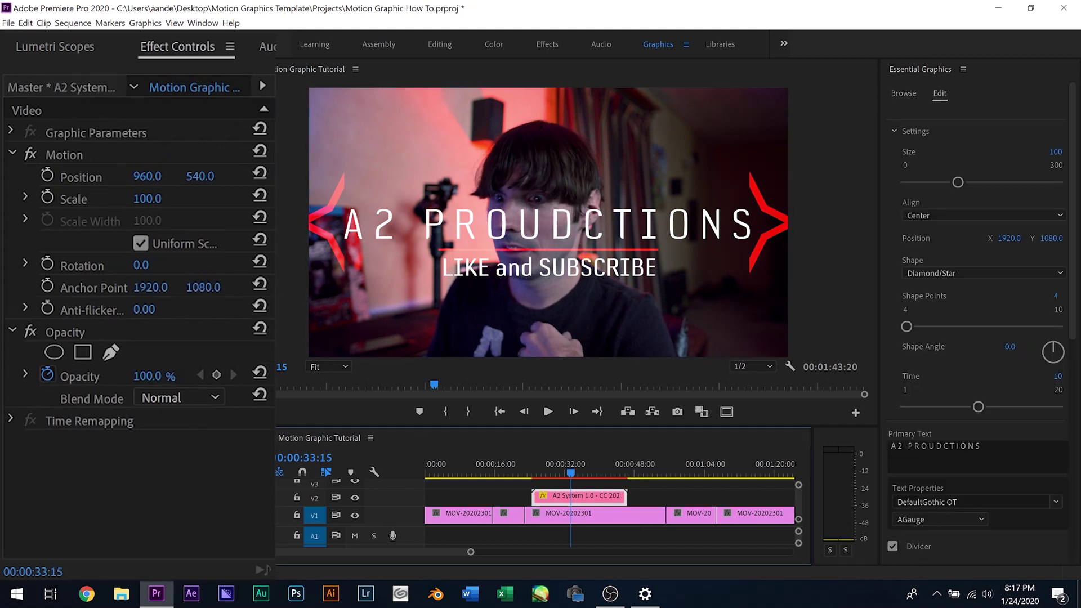
click(147, 199)
text(50)
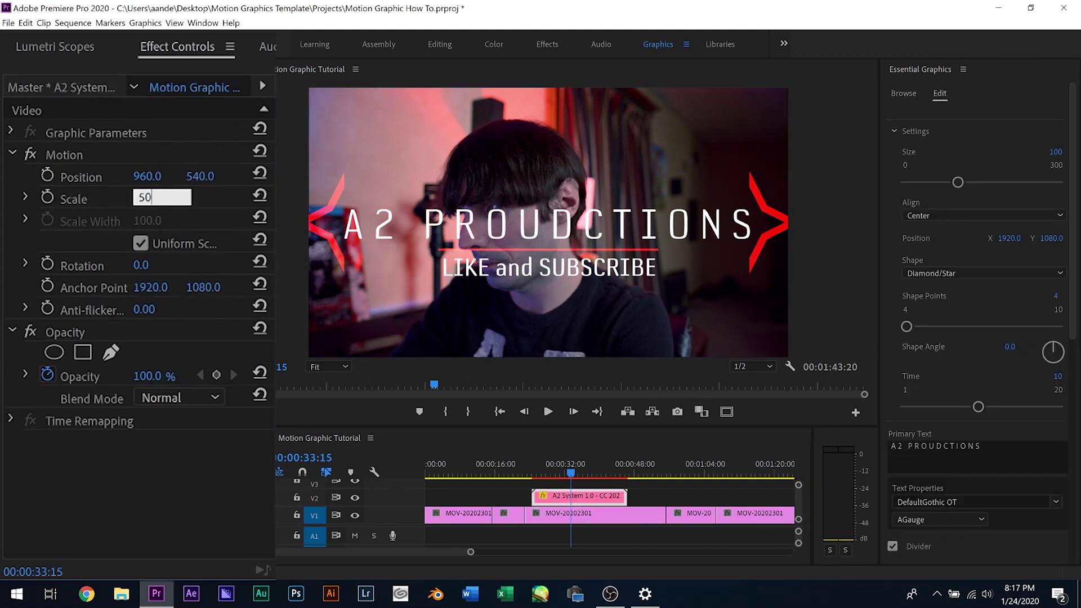
key(Return)
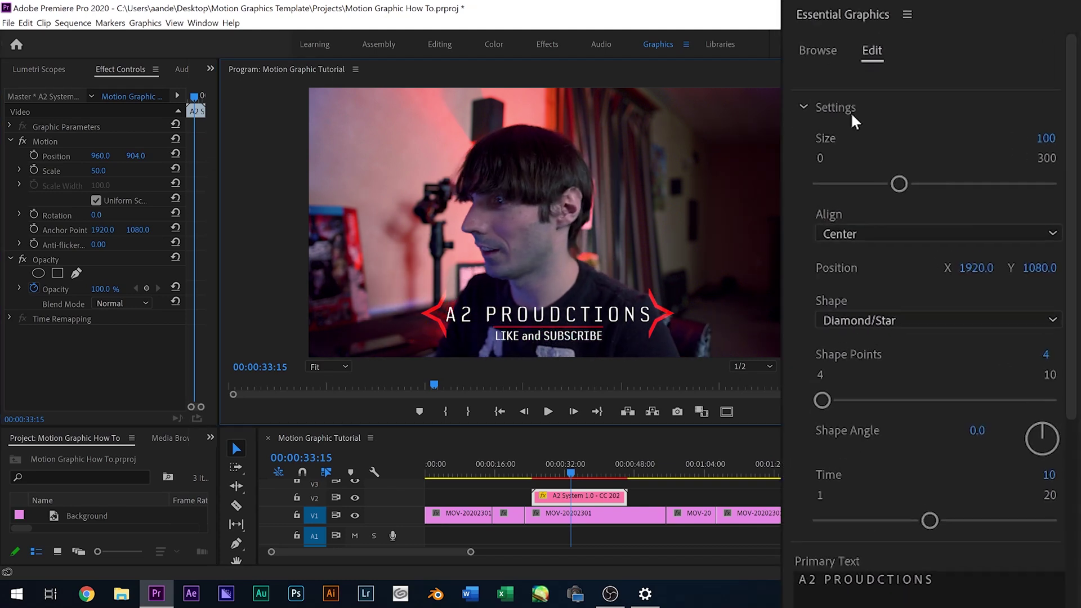
mouse_move(902, 185)
mouse_down()
mouse_move(919, 187)
mouse_move(907, 187)
mouse_up()
Right-align the title, keeping its Size at 100
click(878, 235)
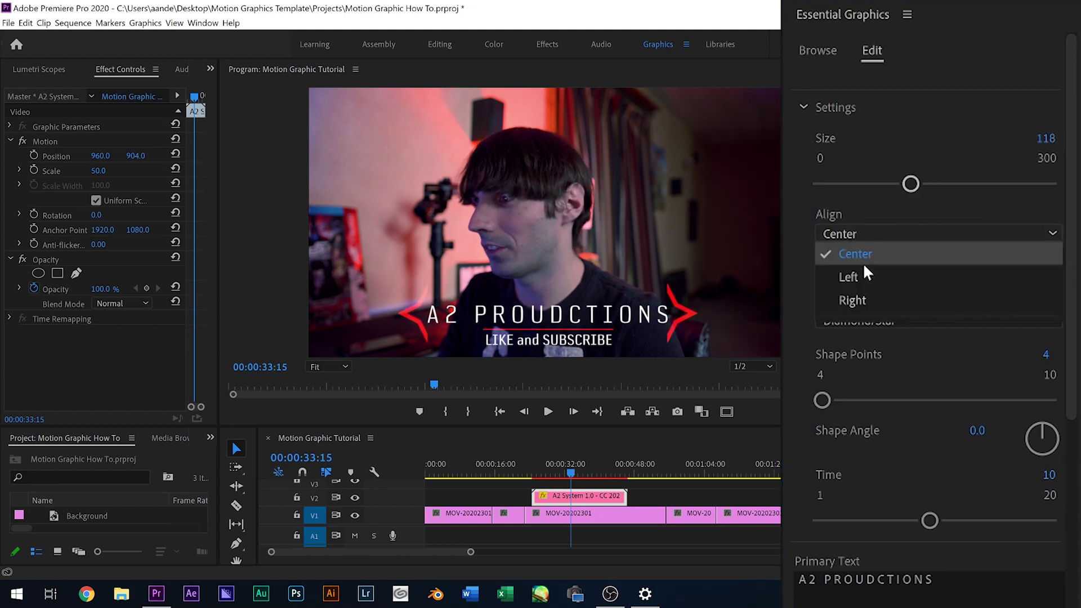
click(871, 265)
click(873, 233)
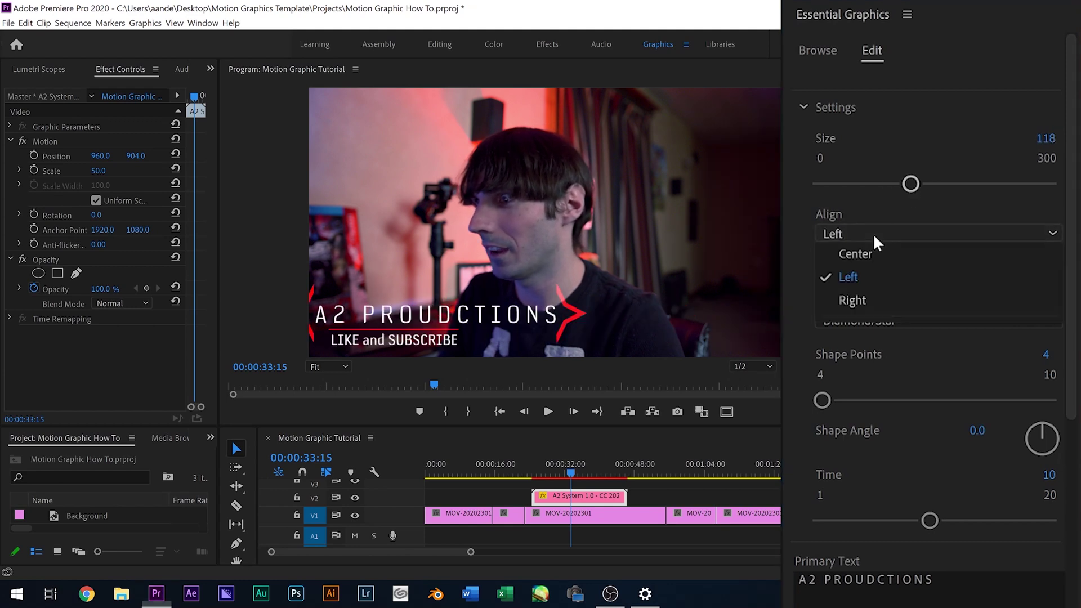
click(861, 290)
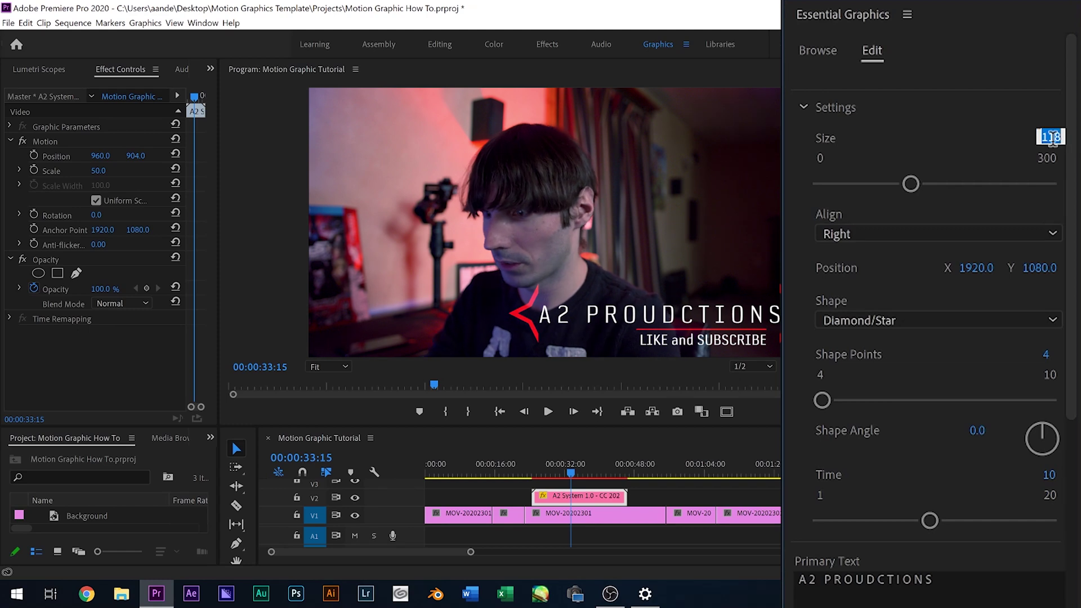
key(Return)
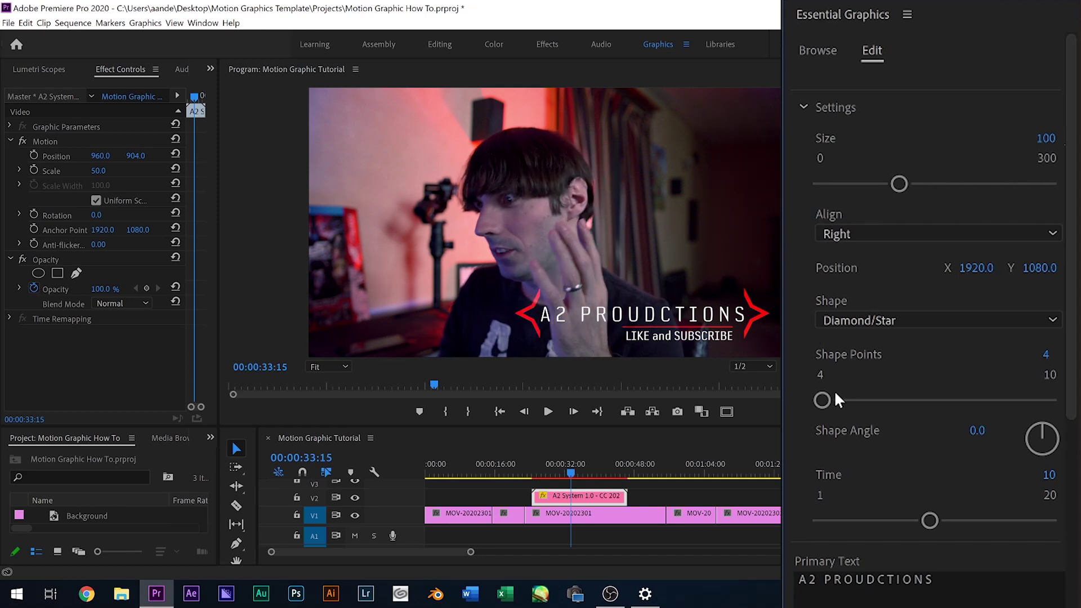
Make the end shapes 4-point polygons with a 45° Shape Angle
drag(832, 401, 859, 404)
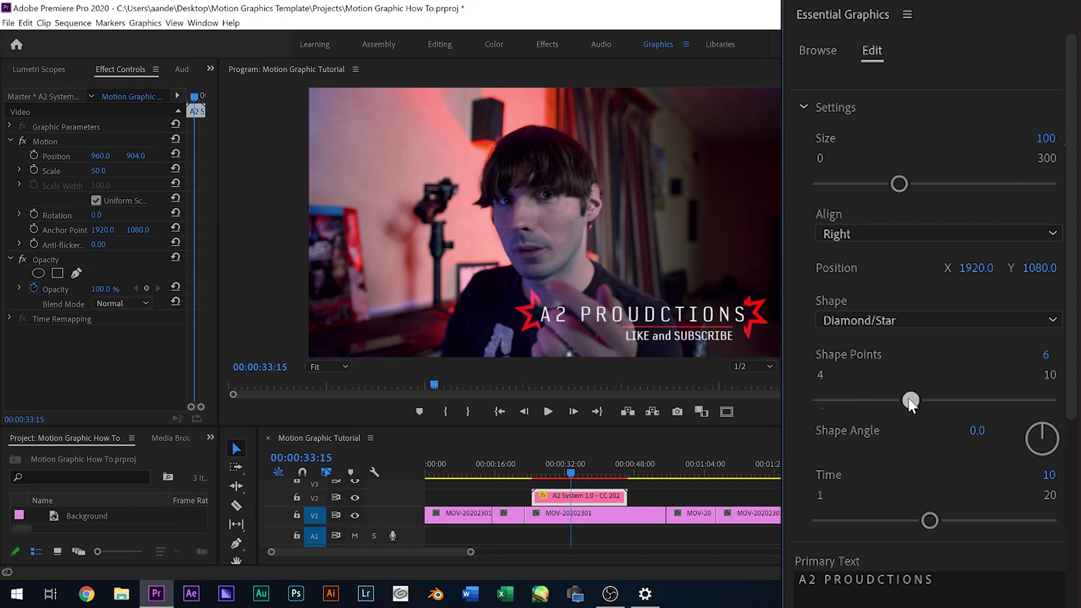
click(913, 321)
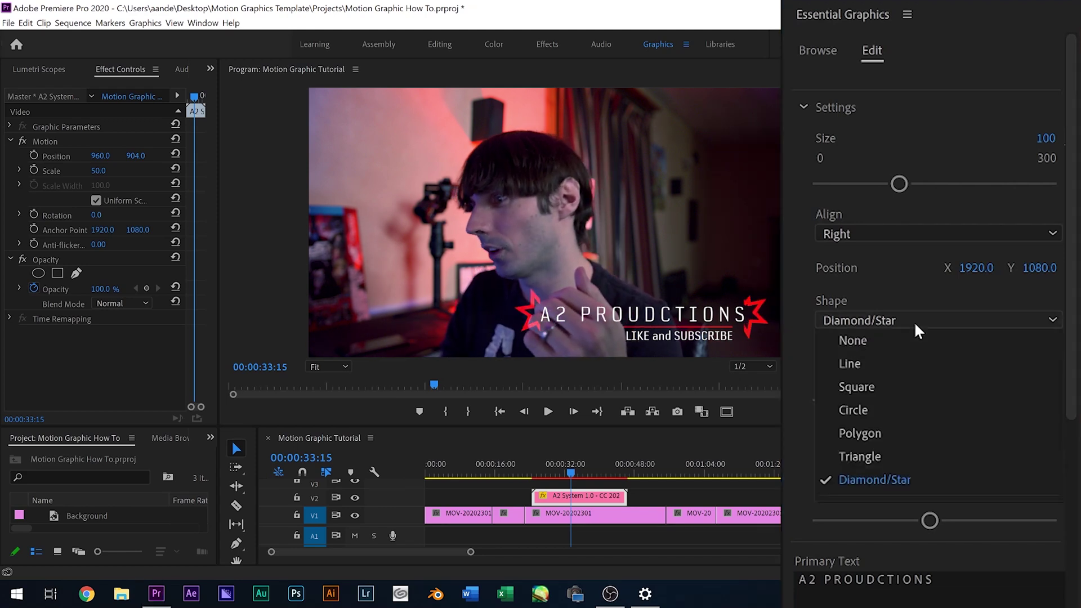
click(861, 431)
drag(907, 401, 854, 406)
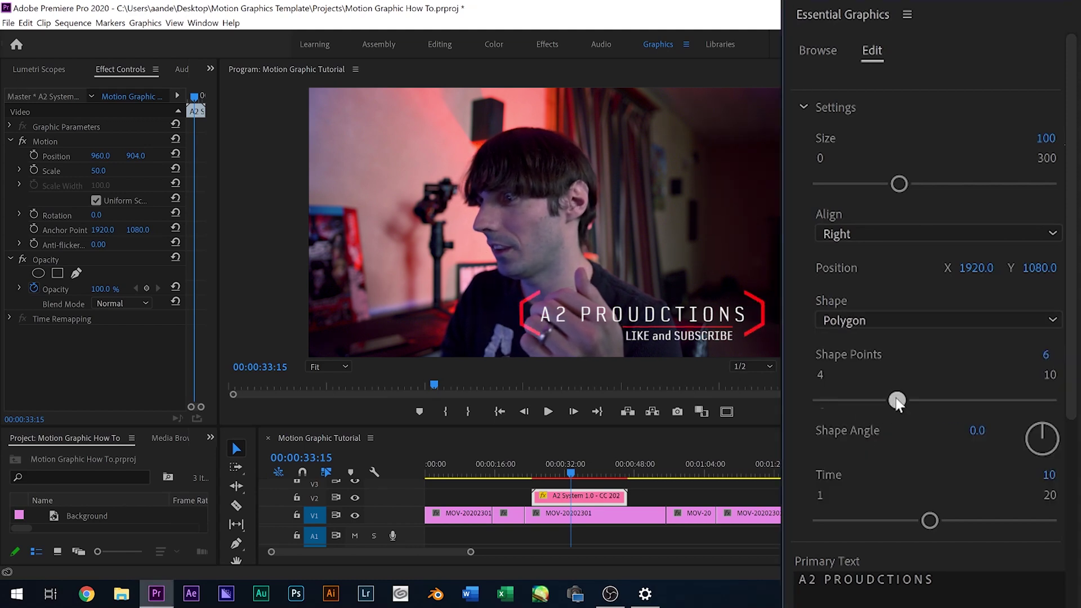
click(887, 331)
click(886, 478)
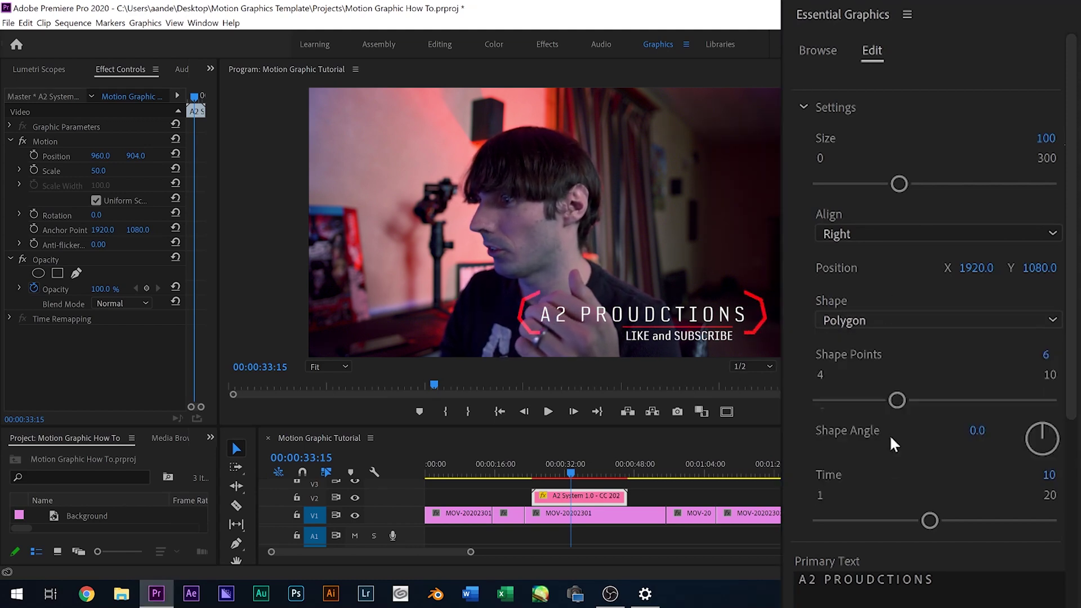
click(870, 321)
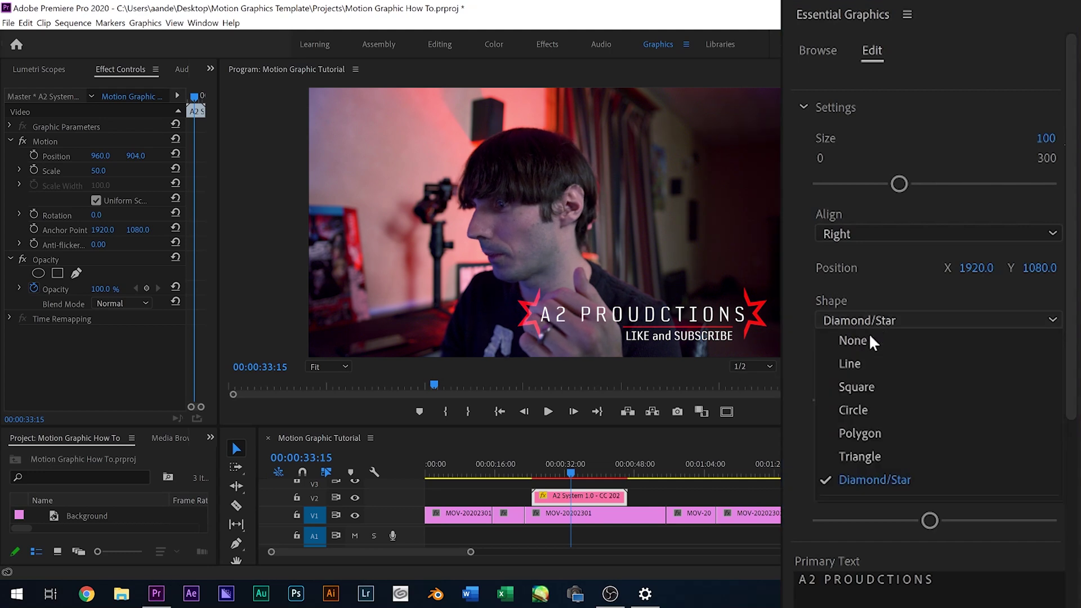
click(876, 434)
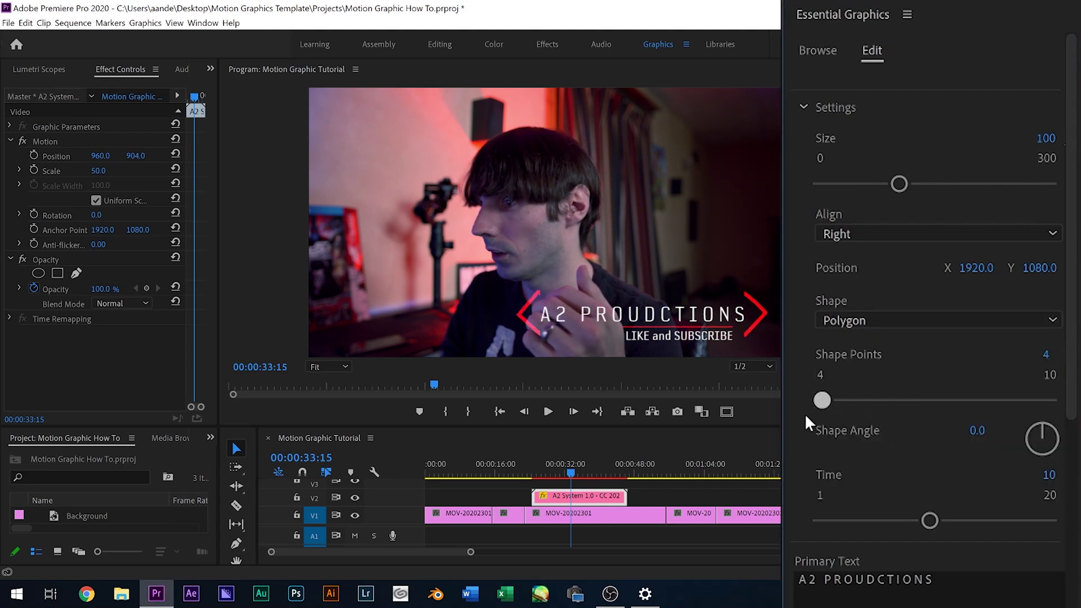
click(974, 431)
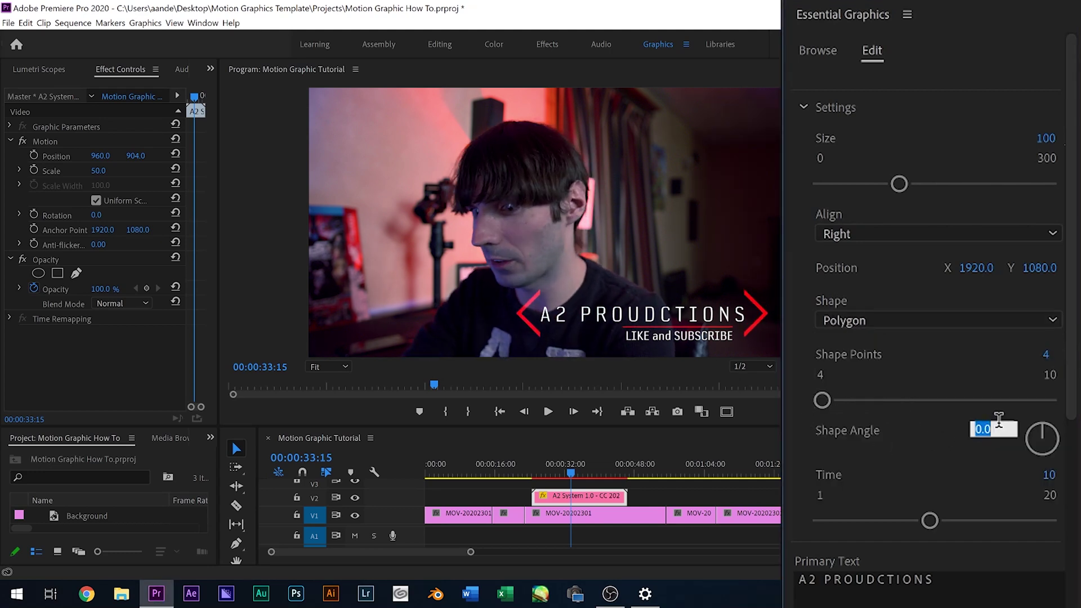
text(45)
key(Return)
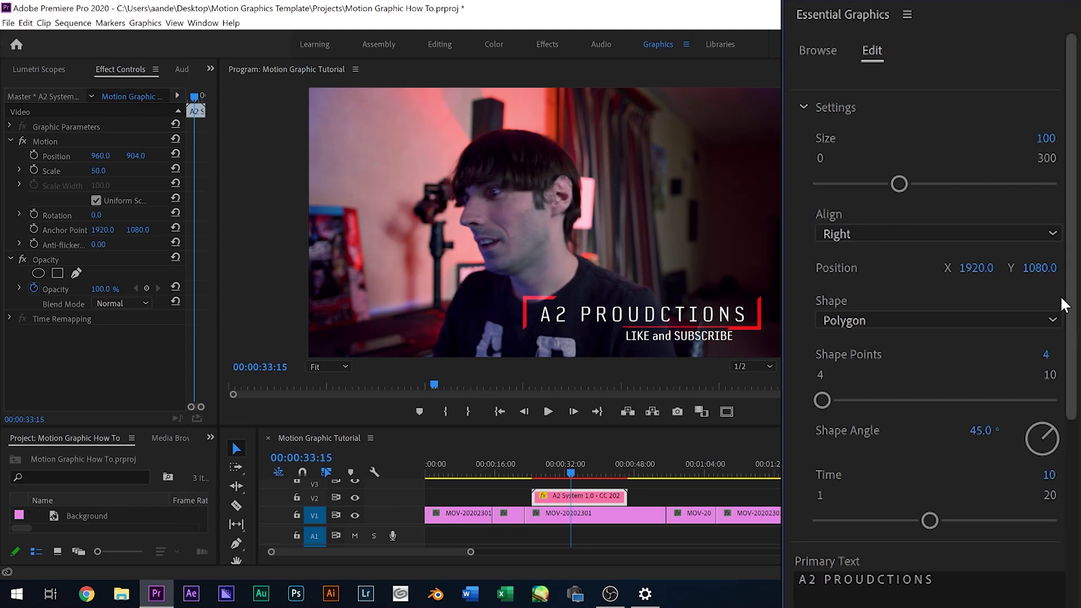
Set the Secondary Position to 108, shifting the LIKE and SUBSCRIBE line leftward
scroll(1072, 311, down, 10)
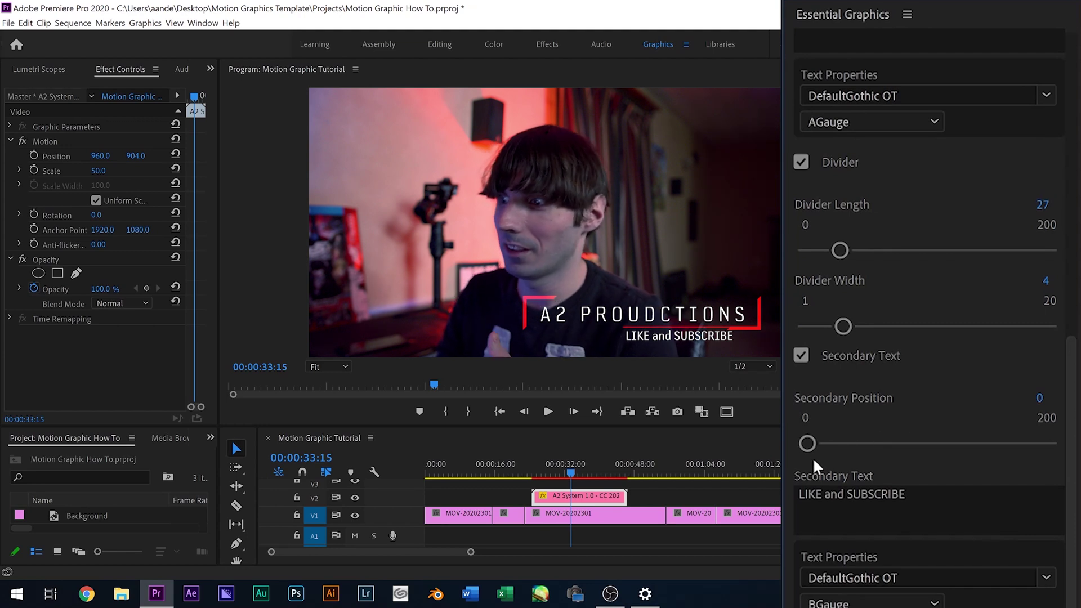
drag(810, 445, 935, 446)
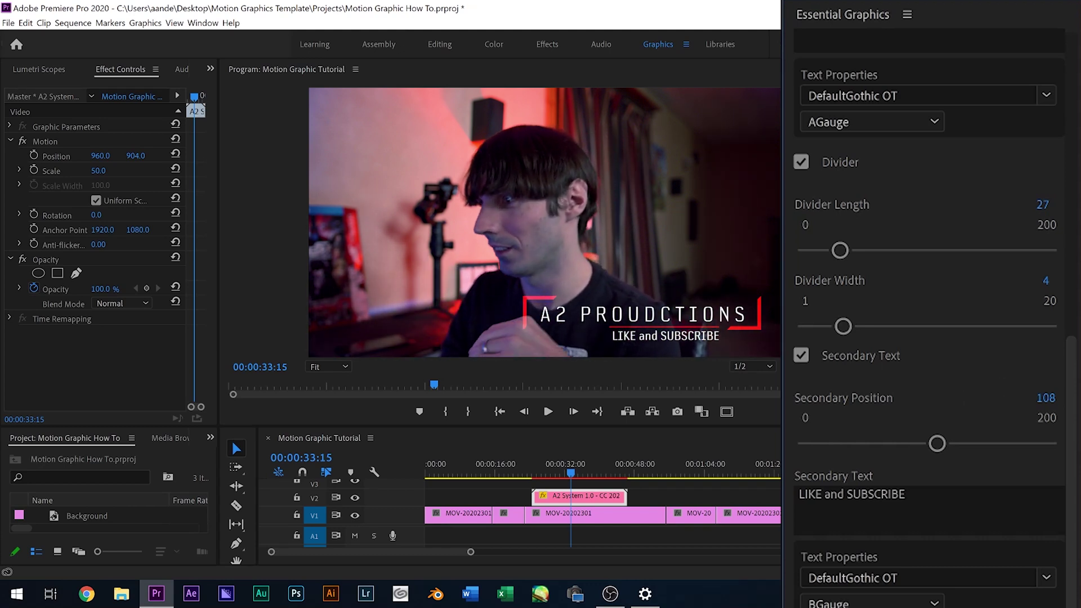
scroll(1073, 409, up, 10)
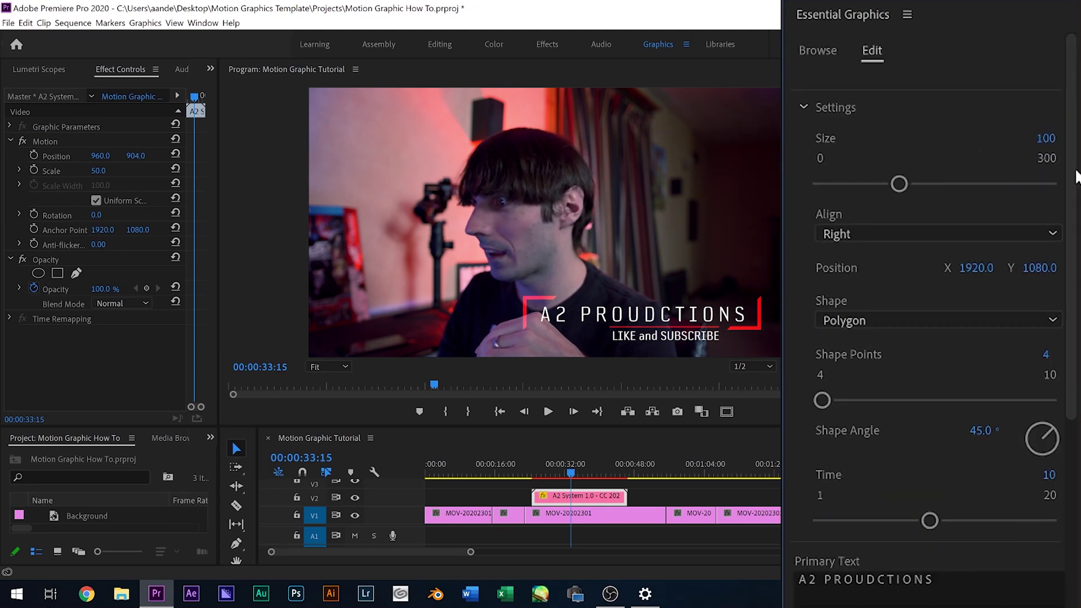
Centre the title and use 5-point Diamond/Star end shapes angled at 23.6°
click(968, 233)
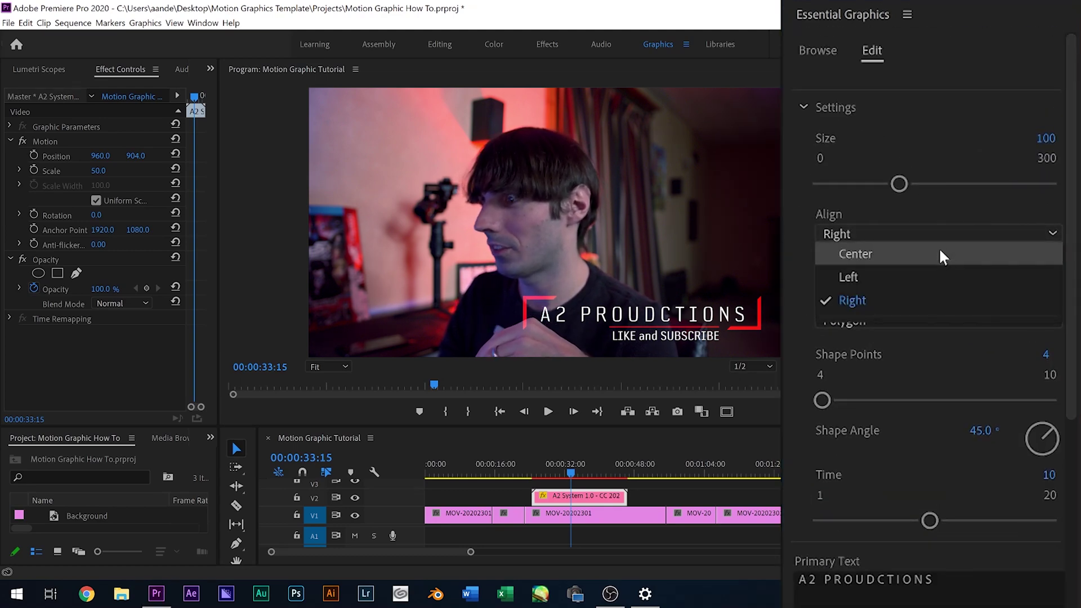
click(938, 248)
click(910, 319)
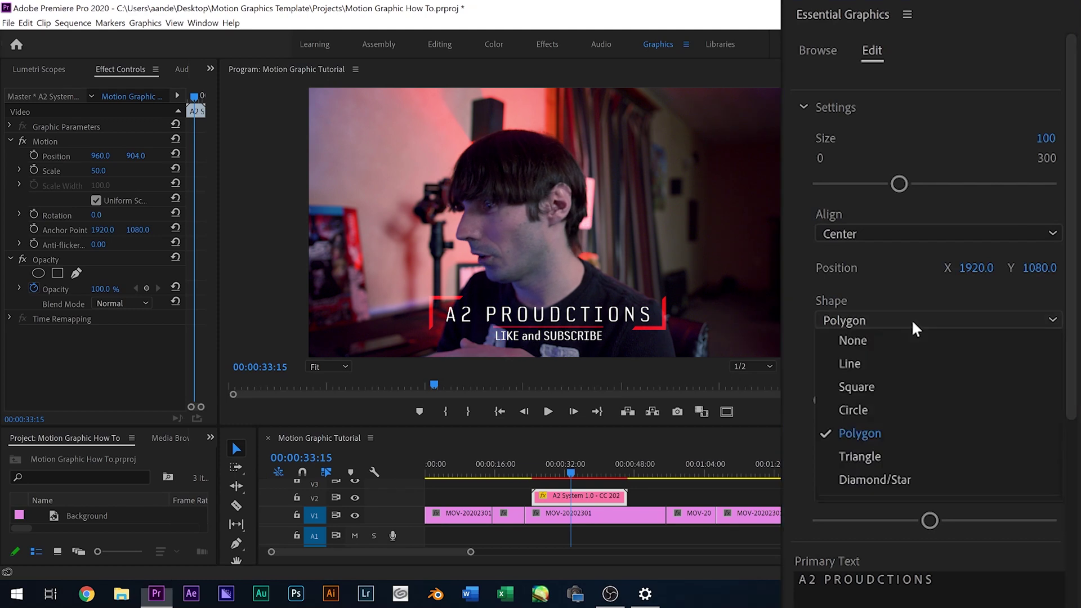
click(897, 480)
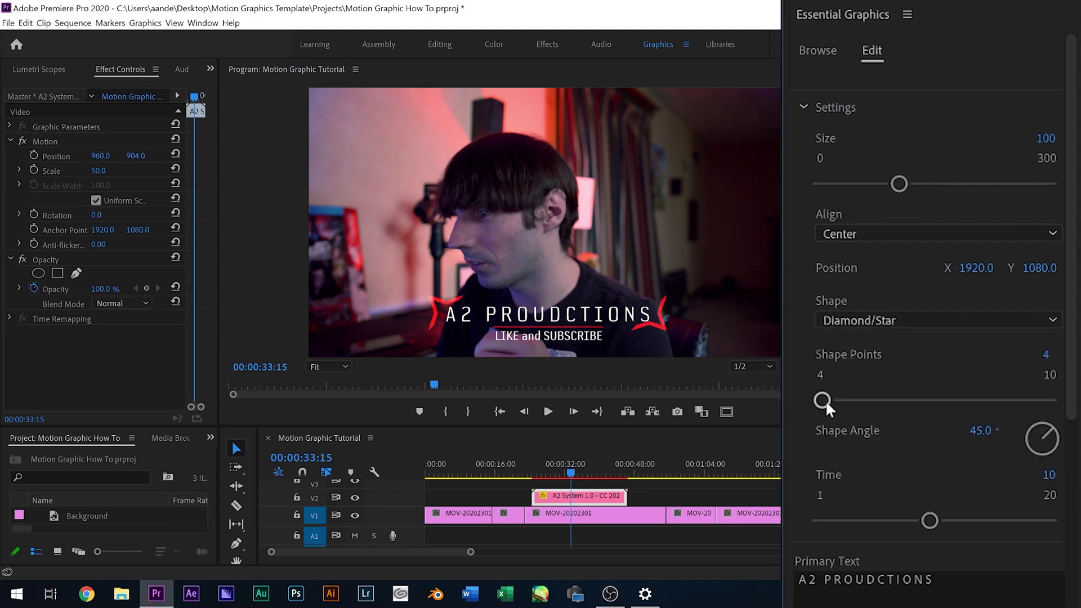
drag(831, 404, 838, 405)
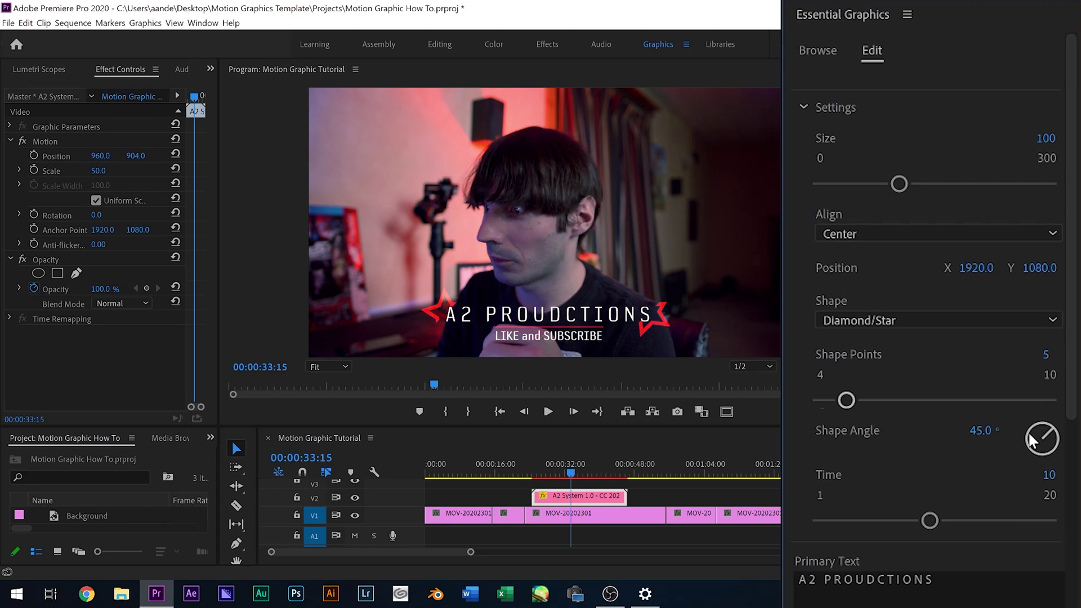
drag(1042, 427, 1047, 427)
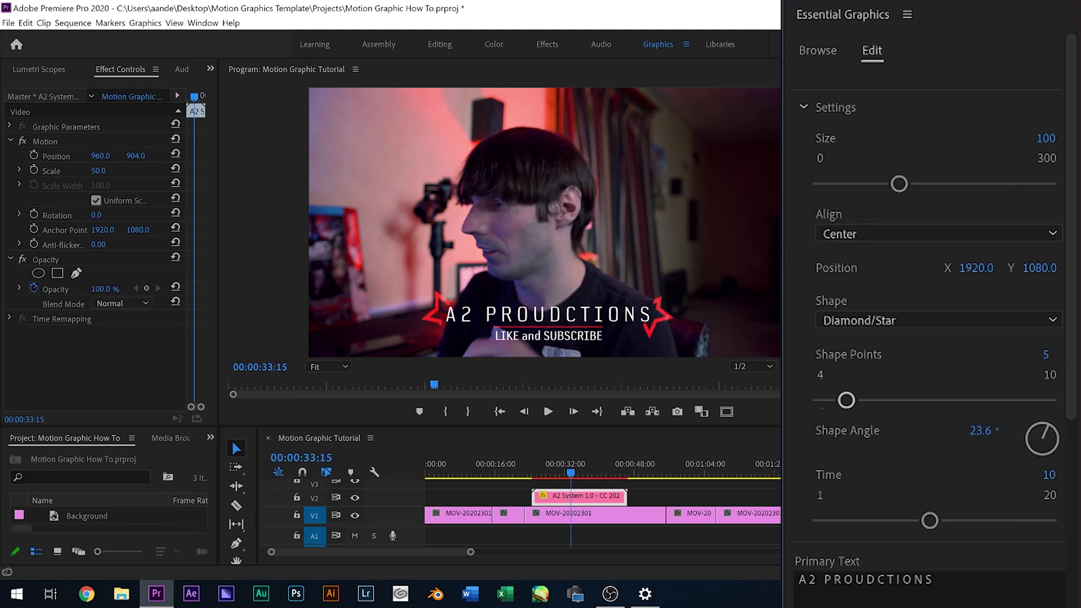
scroll(918, 370, down, 4)
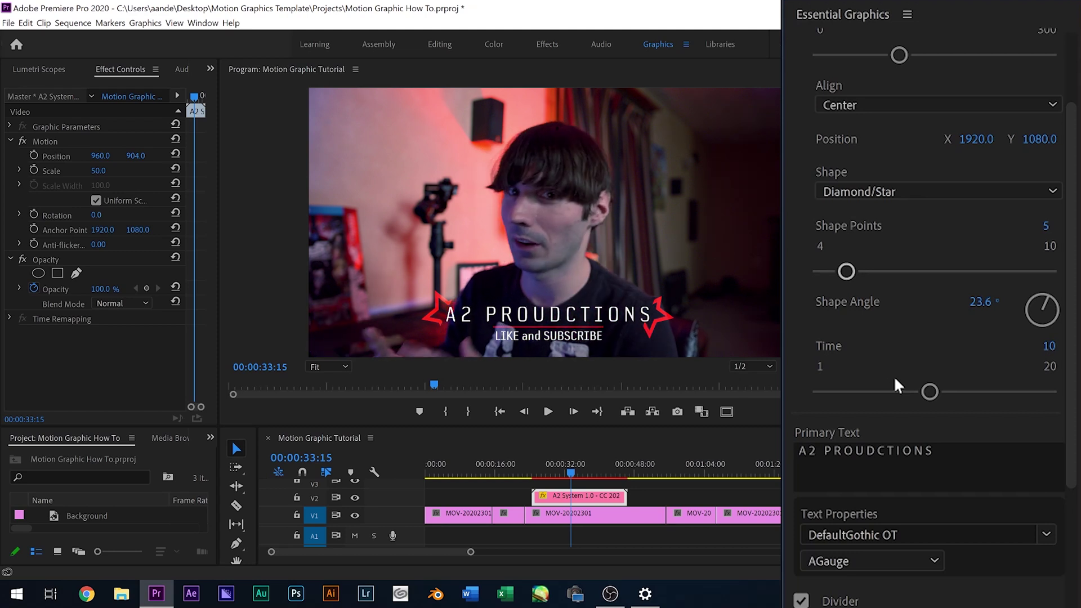
Set the shape animation Time to 5
click(1049, 346)
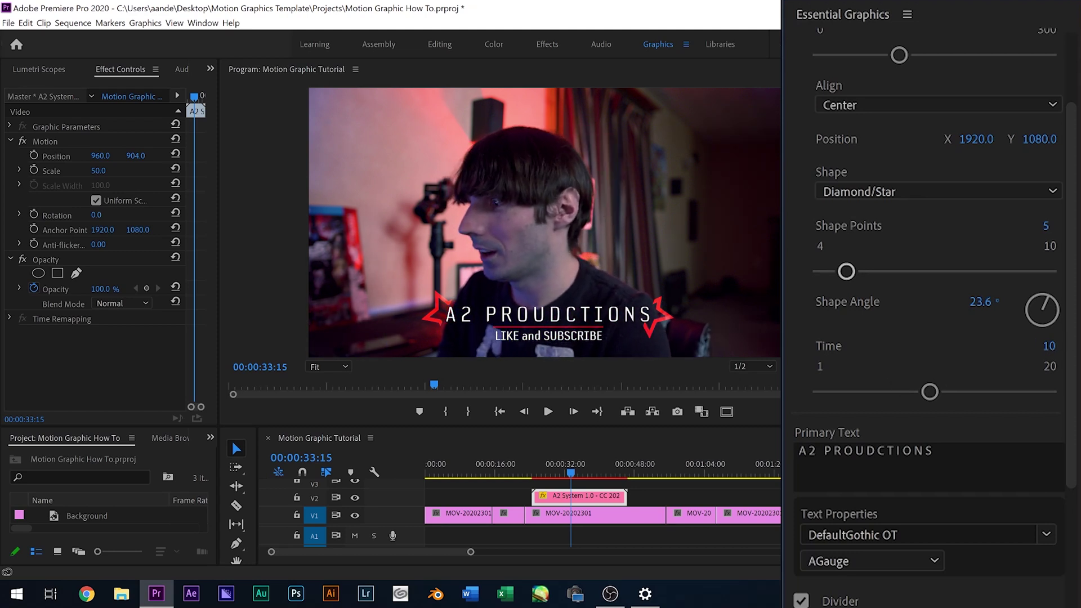
text(5)
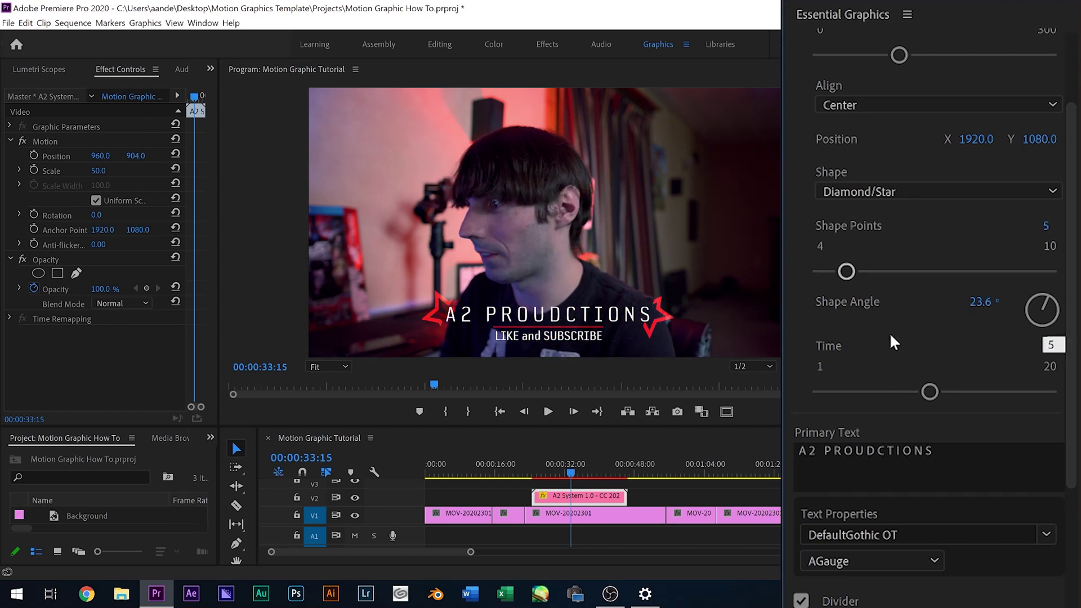
key(Return)
drag(581, 472, 544, 484)
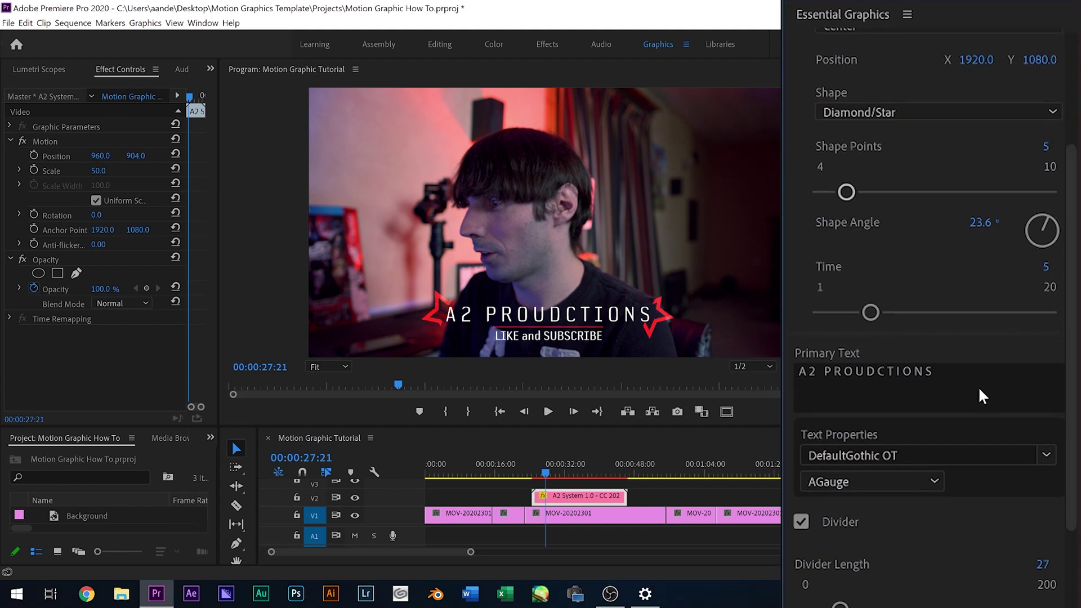
Replace the primary title text with 'Awesome Template'
click(982, 397)
click(980, 376)
key(ctrl+a)
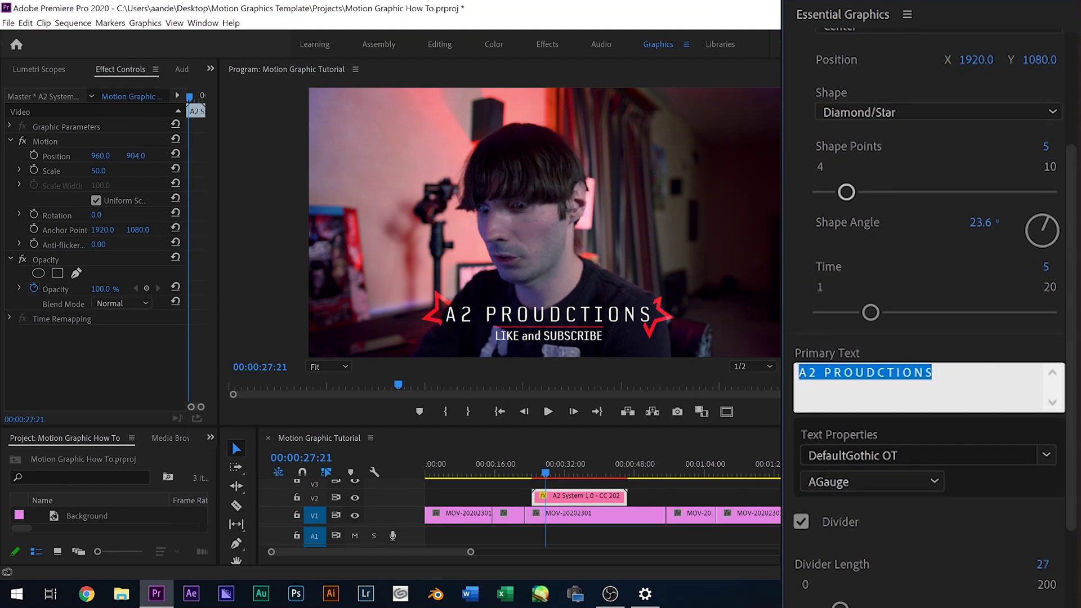
text(Awesome Template)
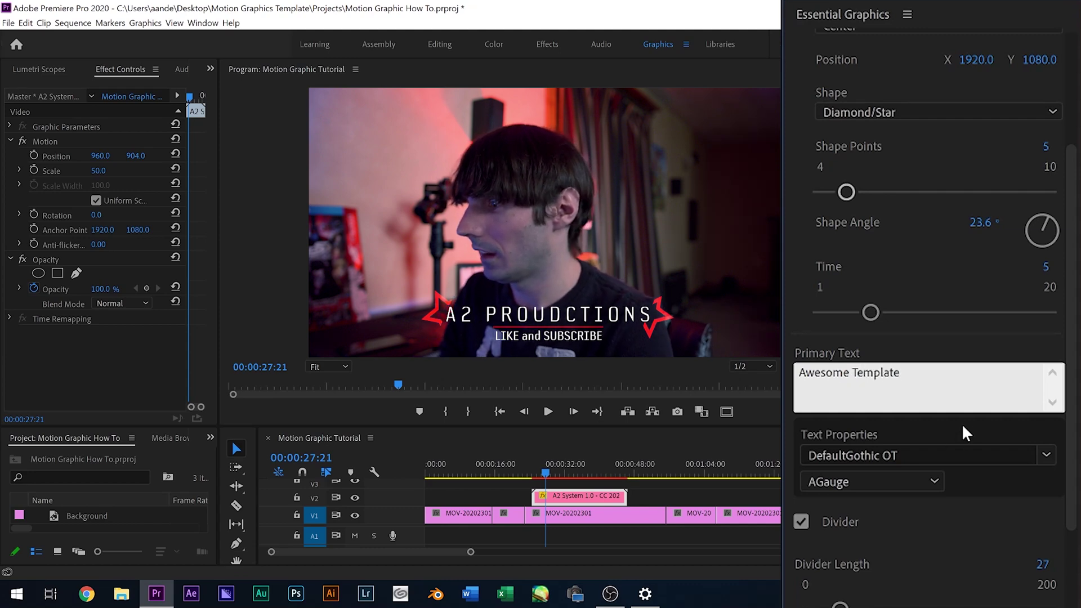
click(965, 455)
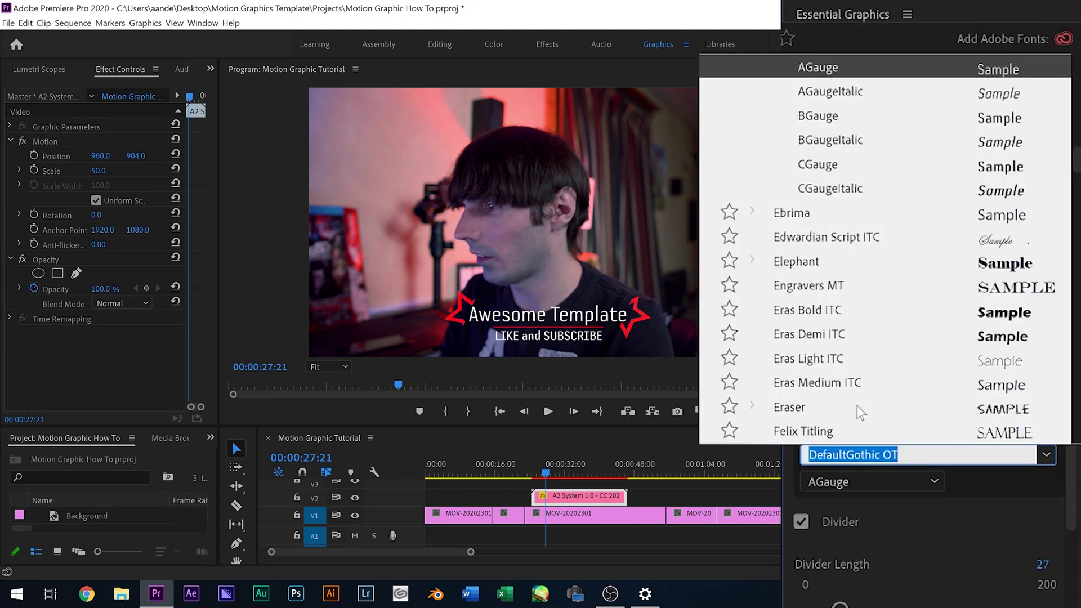
Set the title font to Eraser Dust, leaving the divider and subtitle switched on
click(856, 407)
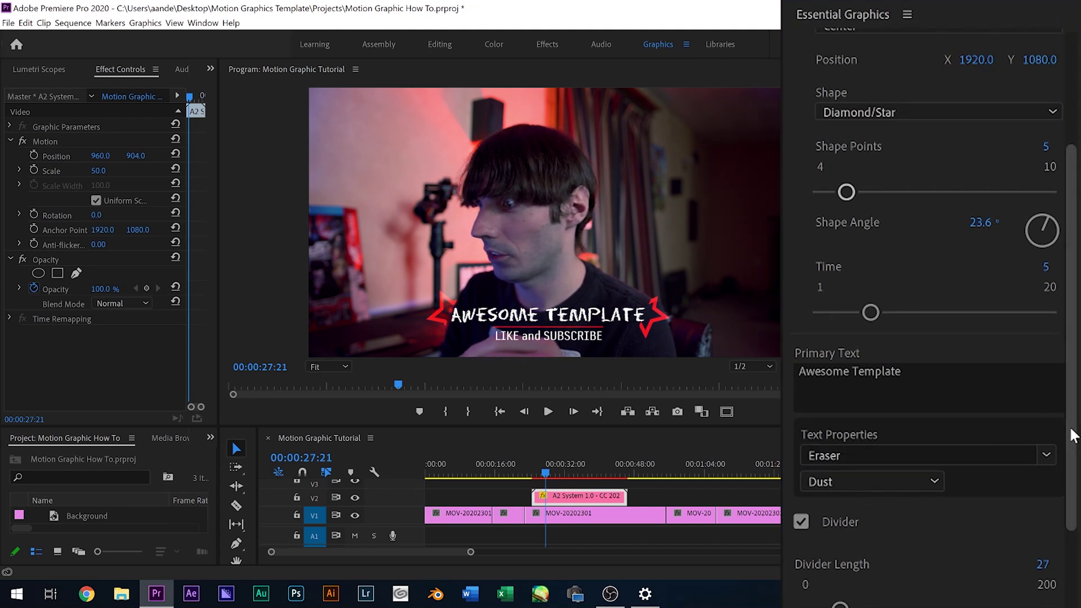
scroll(1071, 435, down, 5)
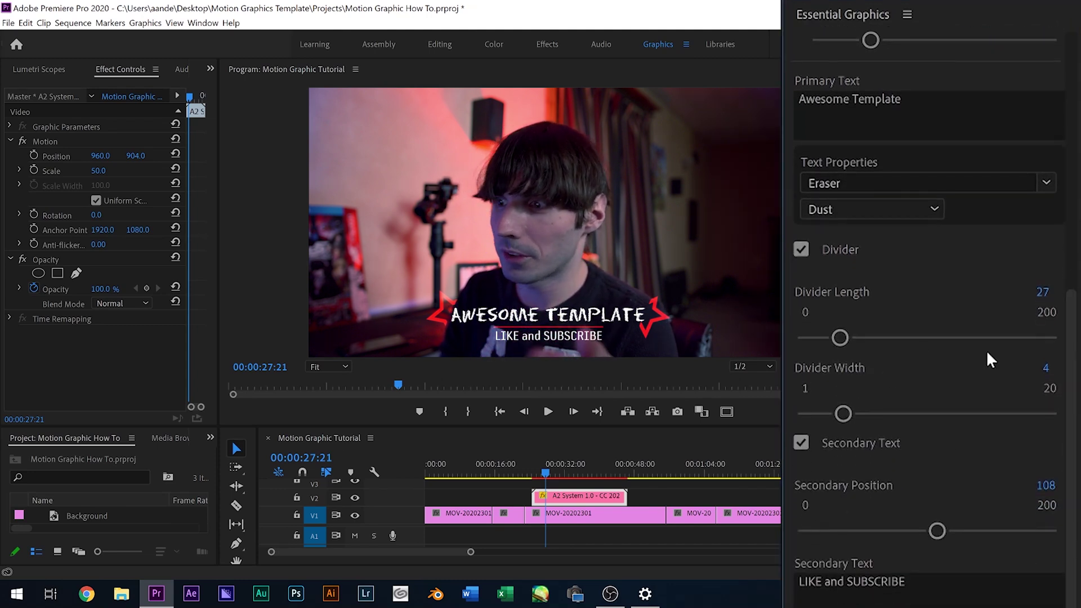
scroll(1075, 372, down, 2)
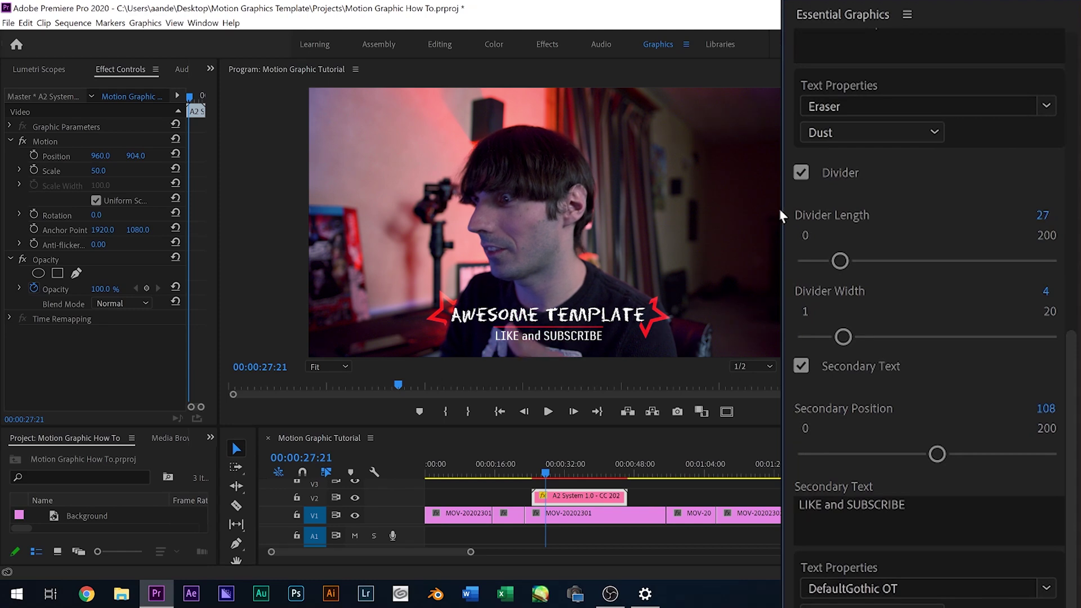
click(802, 171)
click(807, 363)
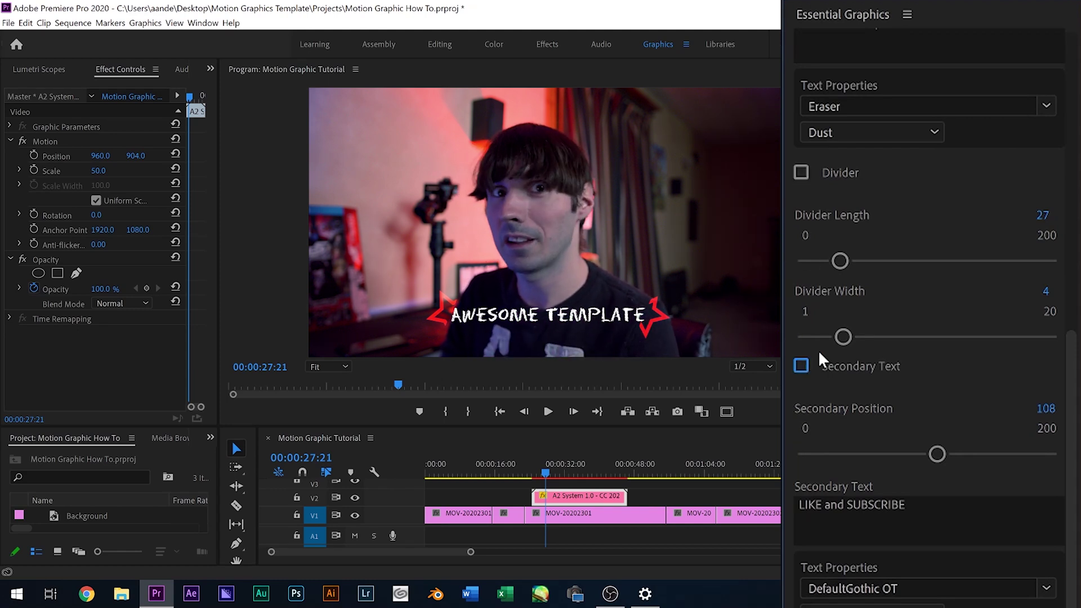
click(801, 171)
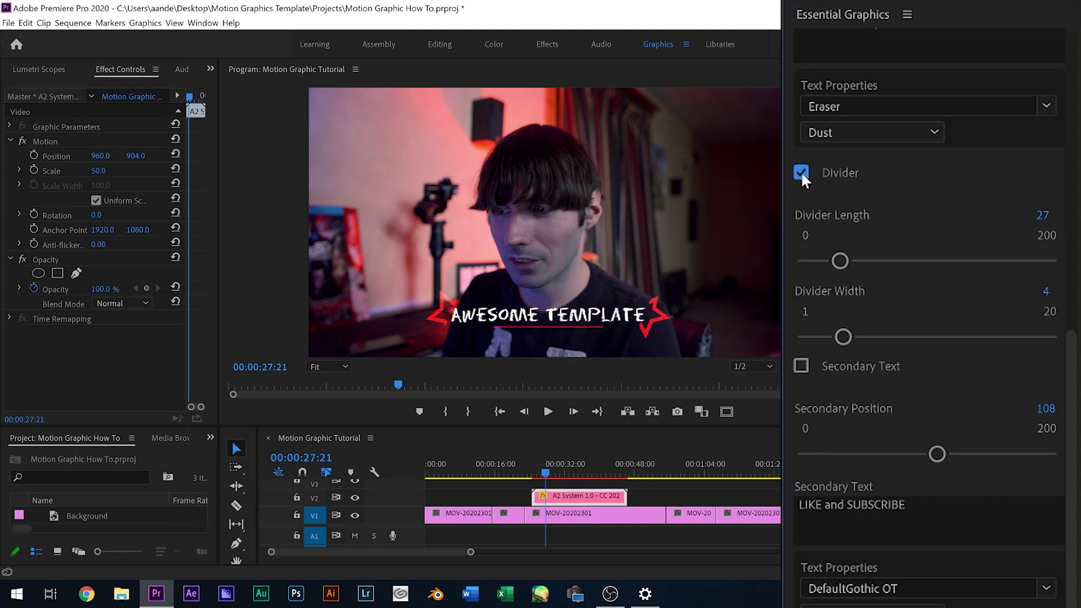
click(800, 170)
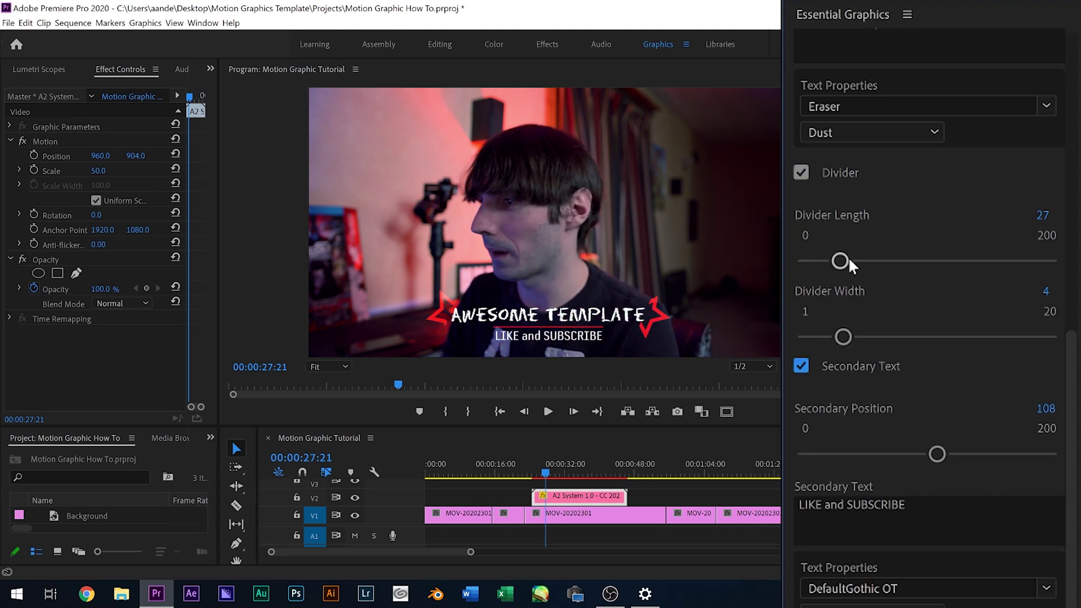
Set the divider length to 141 and its width to 6
drag(843, 261, 893, 266)
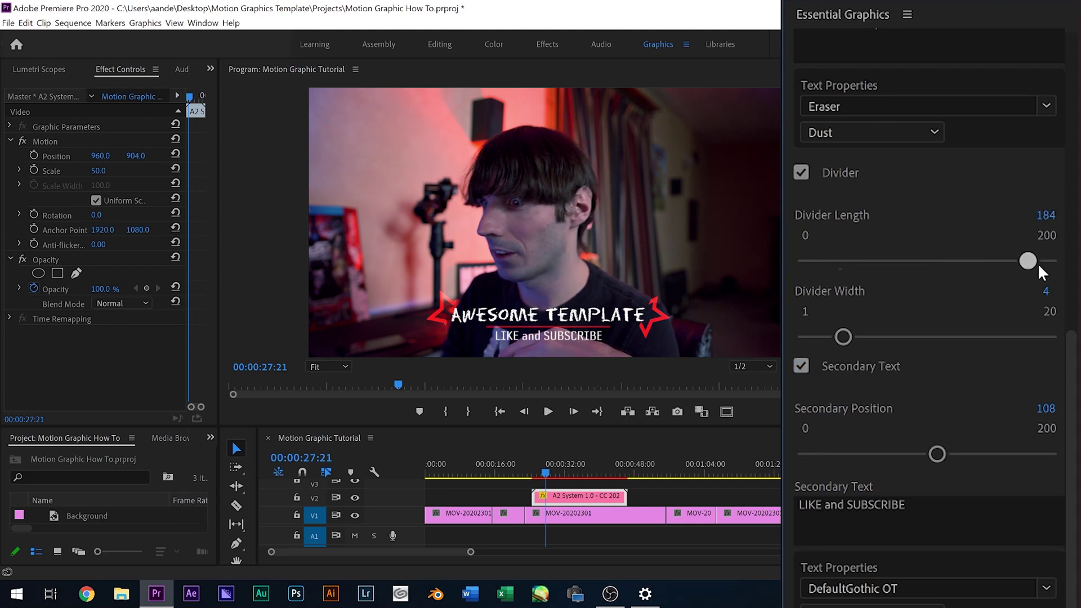
drag(1038, 272, 978, 270)
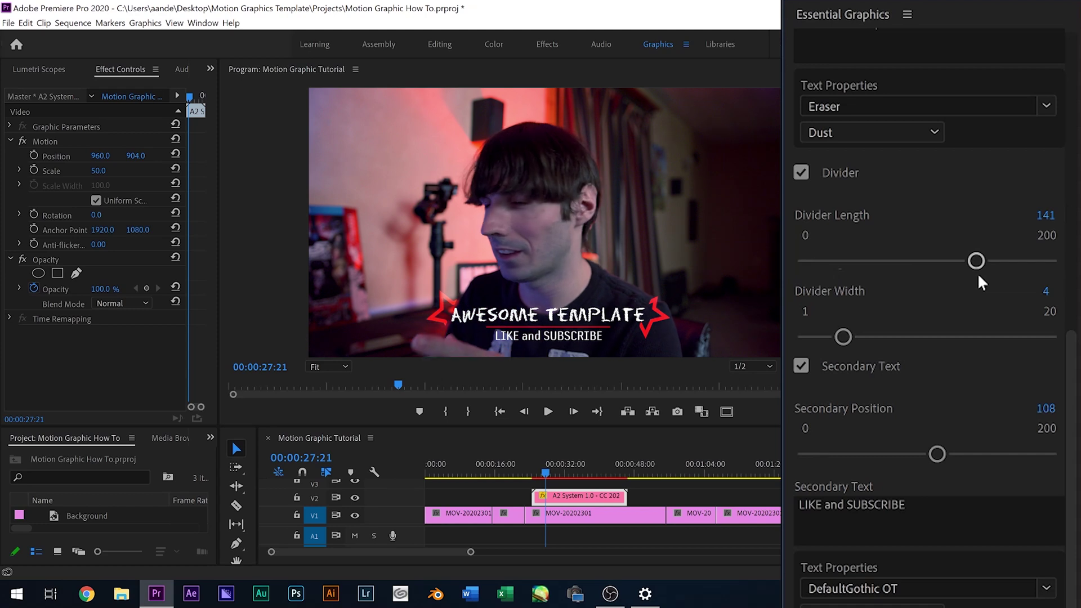
drag(853, 337, 992, 338)
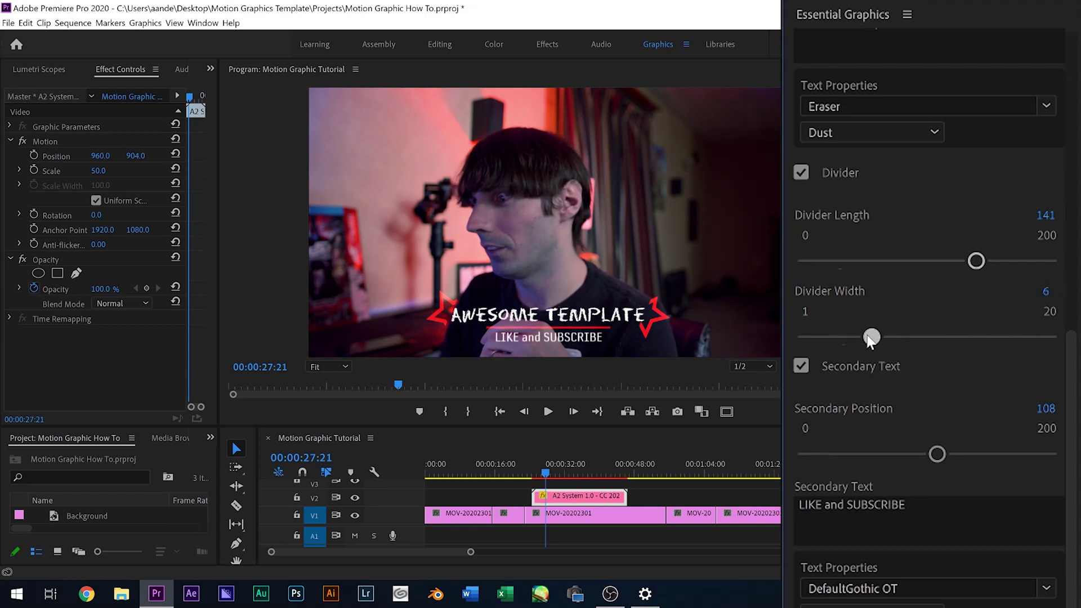
drag(871, 339, 865, 337)
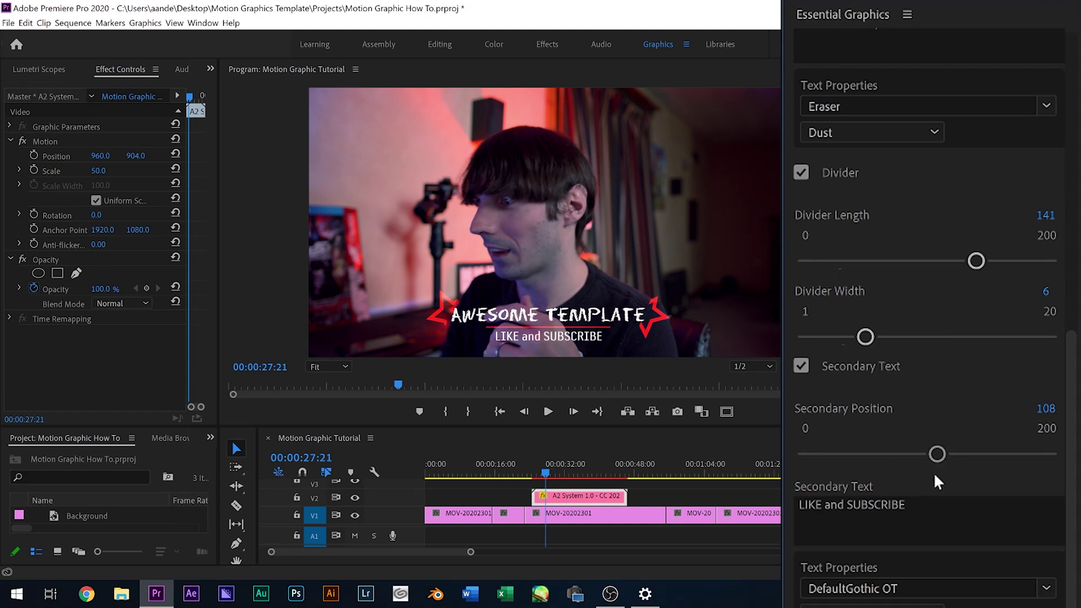
drag(1072, 436, 1073, 471)
click(976, 455)
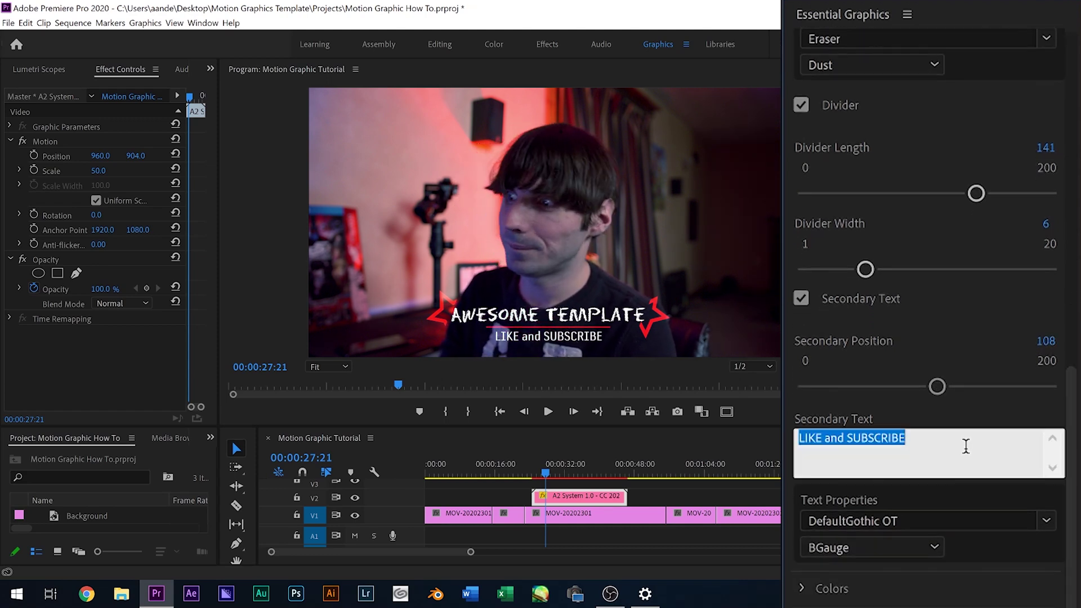
Change the subtitle to 'has so many options!' in Copperplate Gothic Light
drag(966, 445, 803, 447)
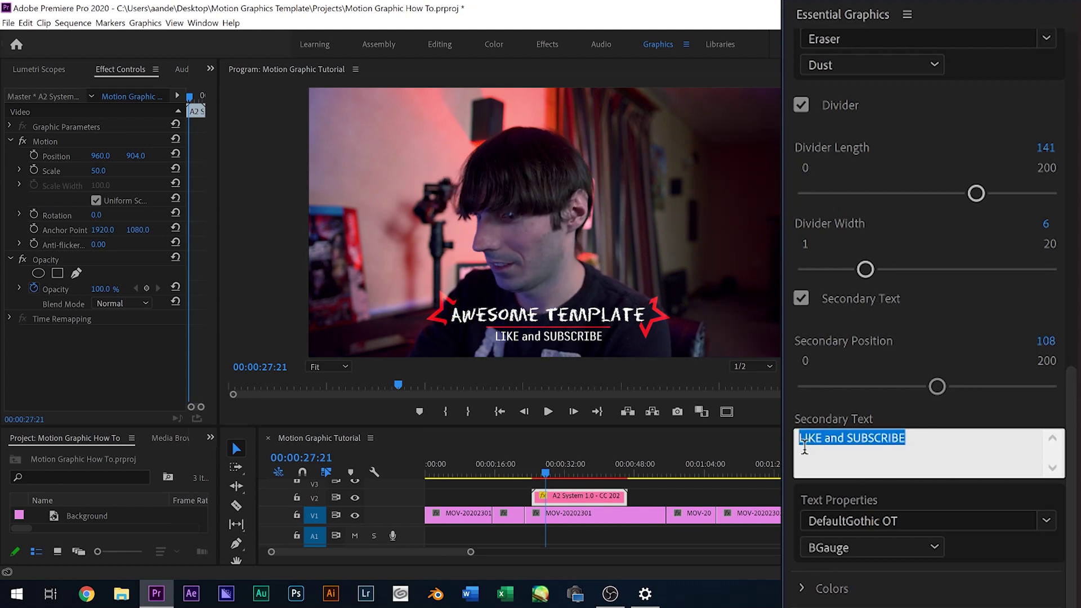
text(has so many options!)
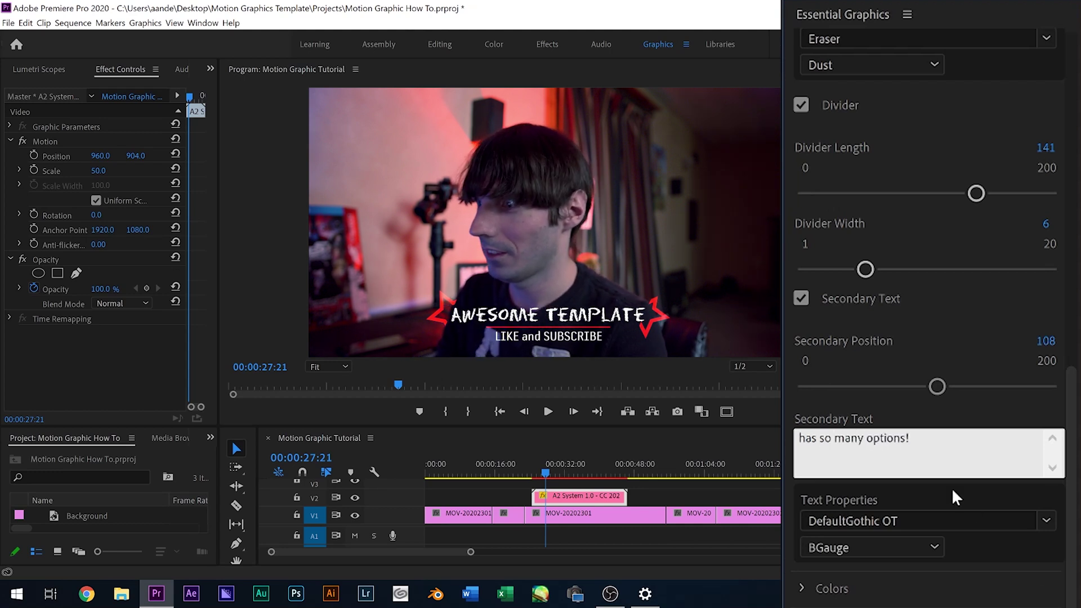
click(867, 409)
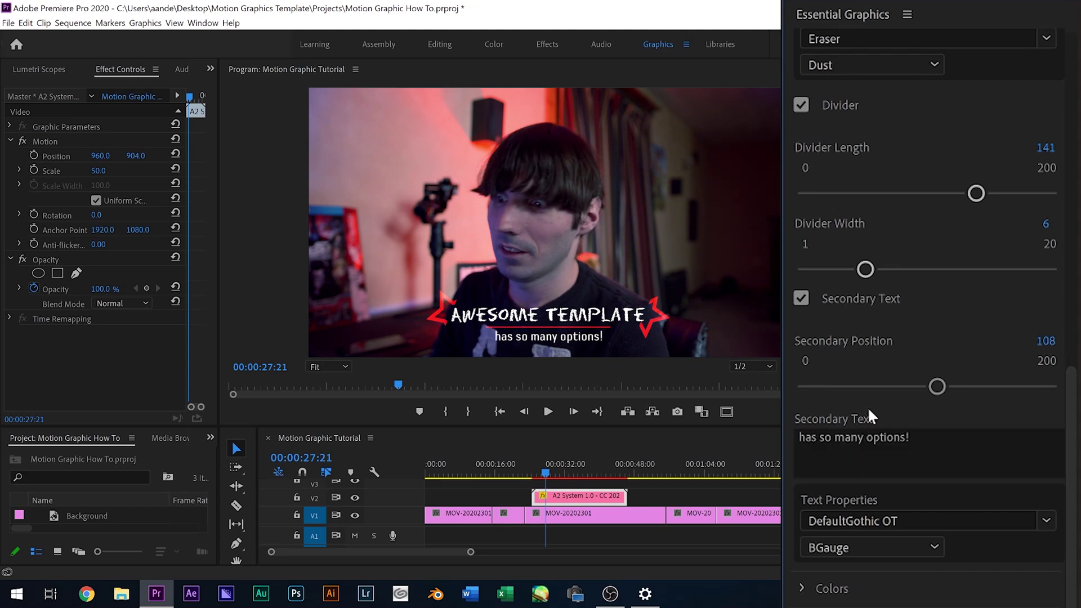
click(1046, 520)
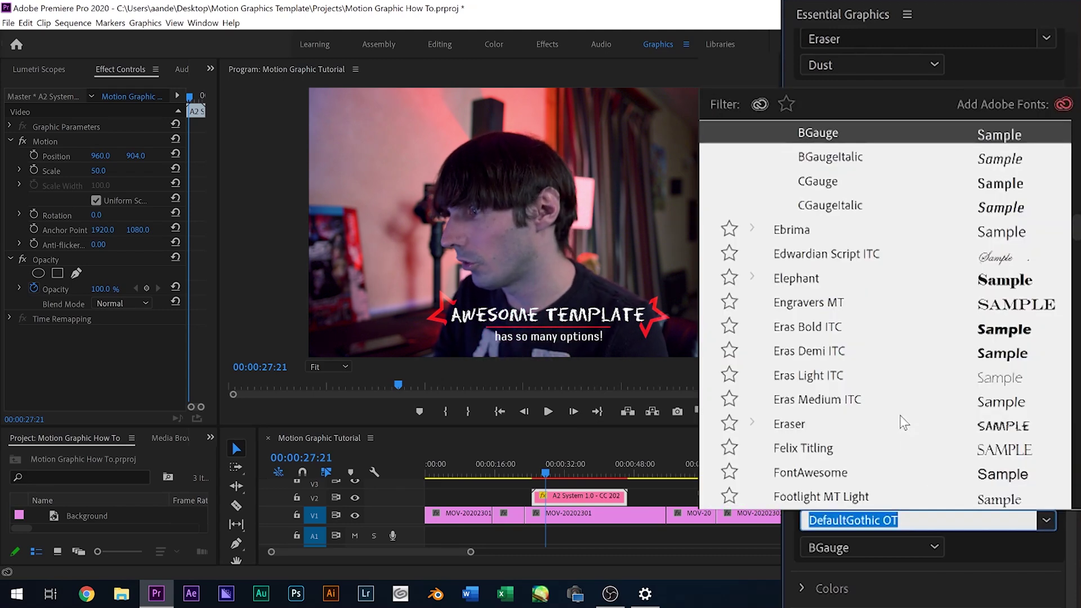
scroll(908, 418, up, 5)
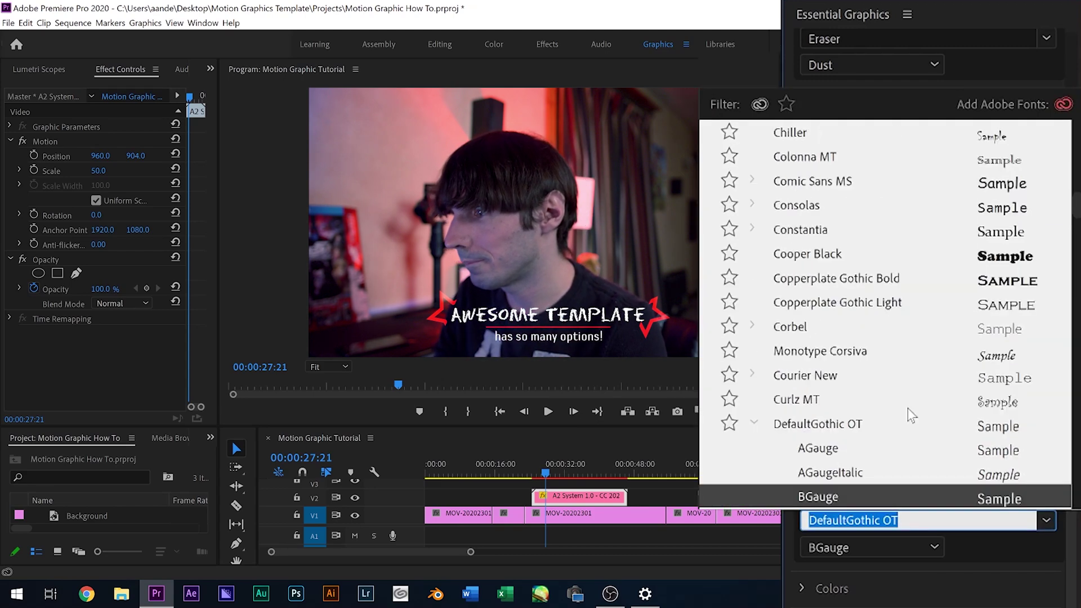
click(869, 301)
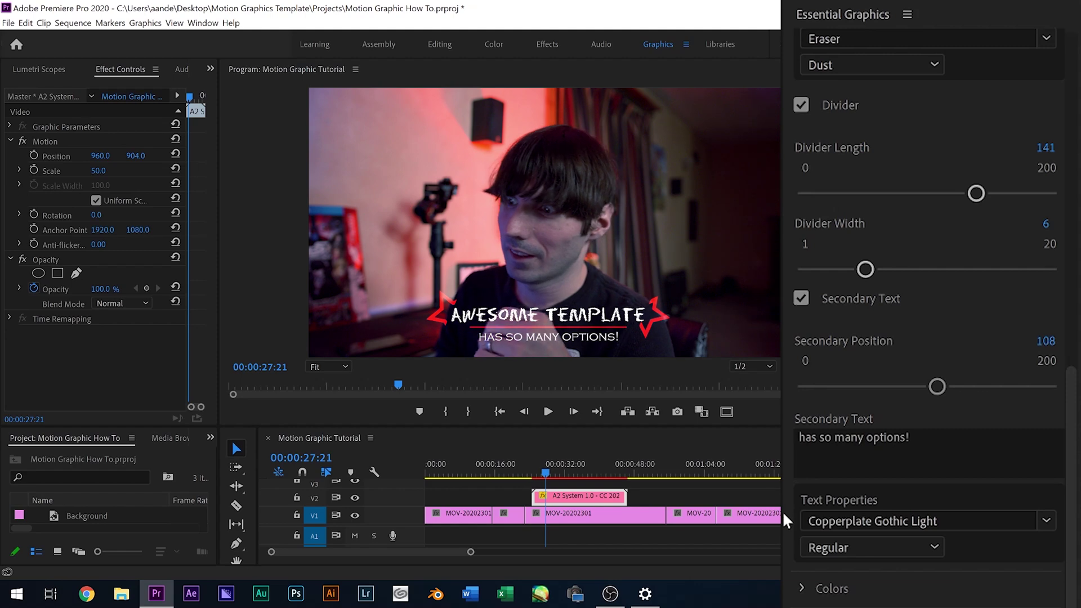
Expand the colour settings and give the shape a muted purple colour
scroll(855, 560, down, 1)
click(802, 580)
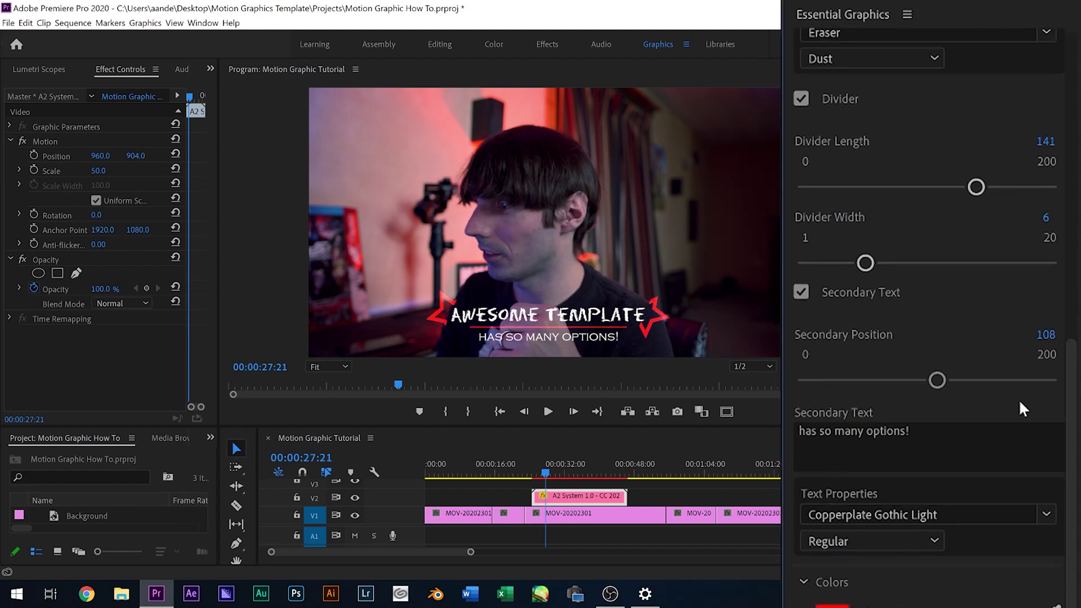
scroll(1075, 405, down, 2)
scroll(1075, 405, down, 2)
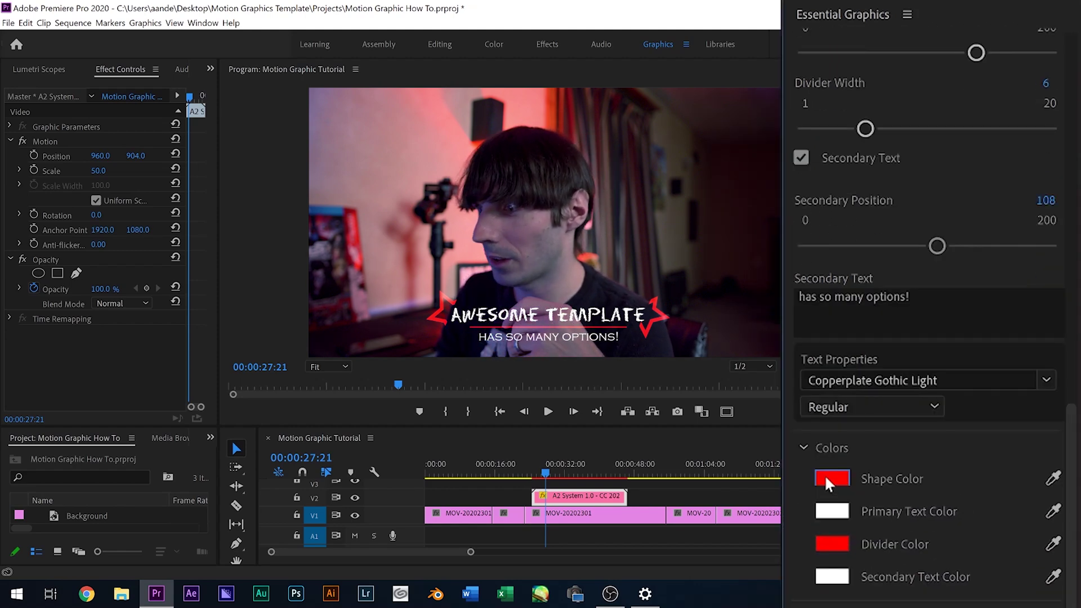
click(826, 476)
drag(323, 498, 324, 516)
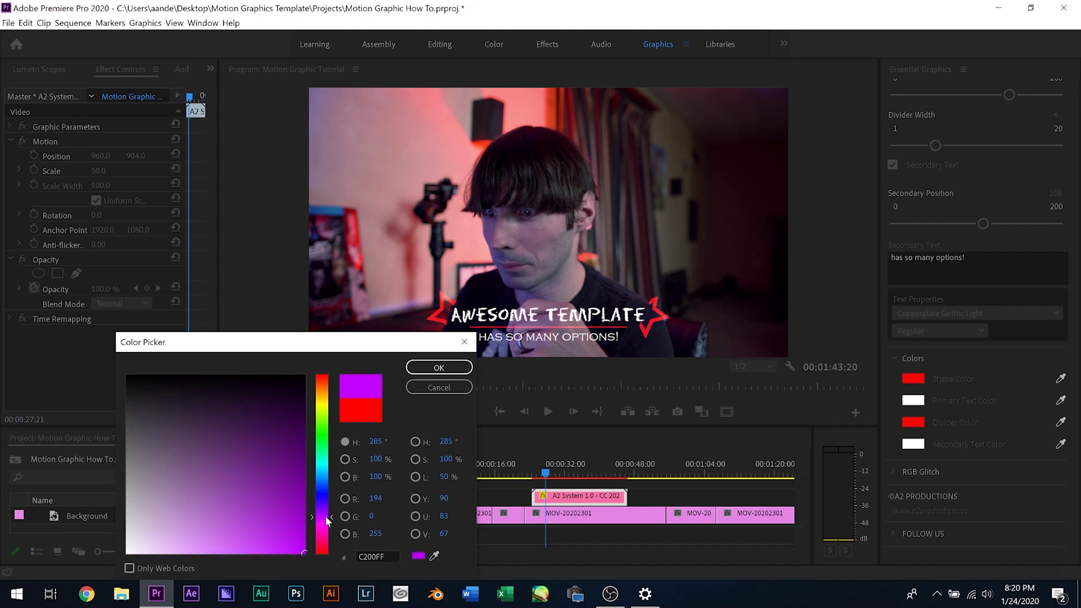
mouse_move(232, 497)
mouse_down()
mouse_move(206, 503)
mouse_move(218, 511)
mouse_move(197, 508)
mouse_move(205, 484)
mouse_move(194, 485)
mouse_up()
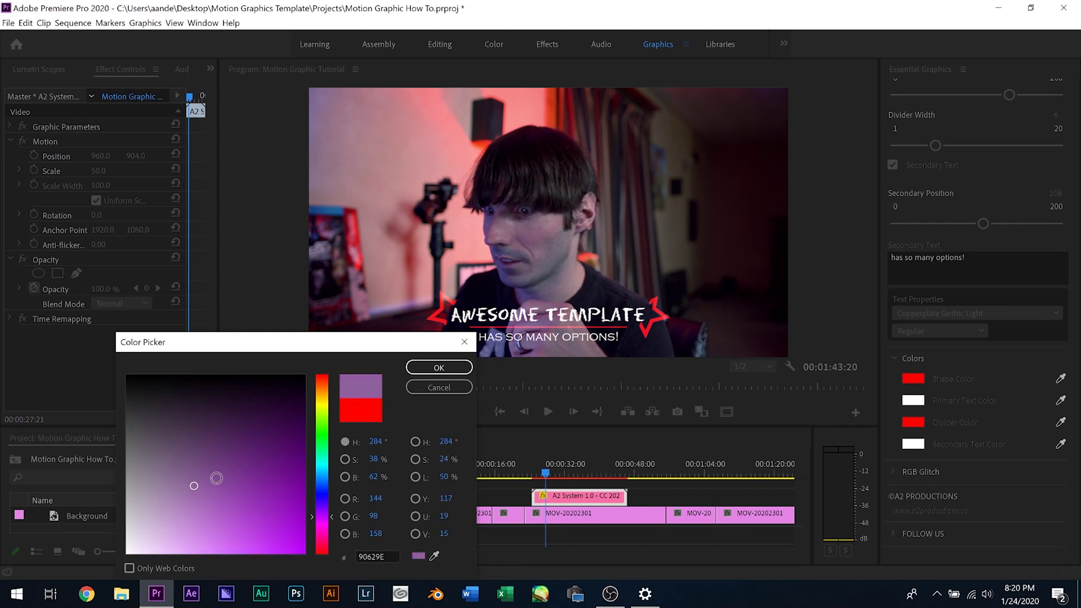
click(415, 370)
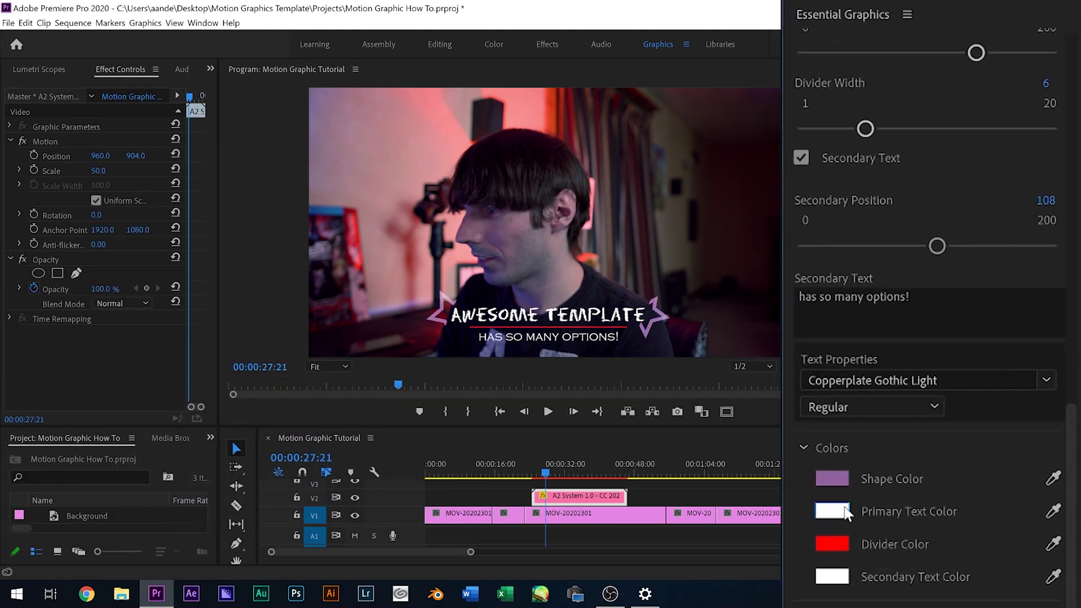
Set the primary text colour to white
click(833, 513)
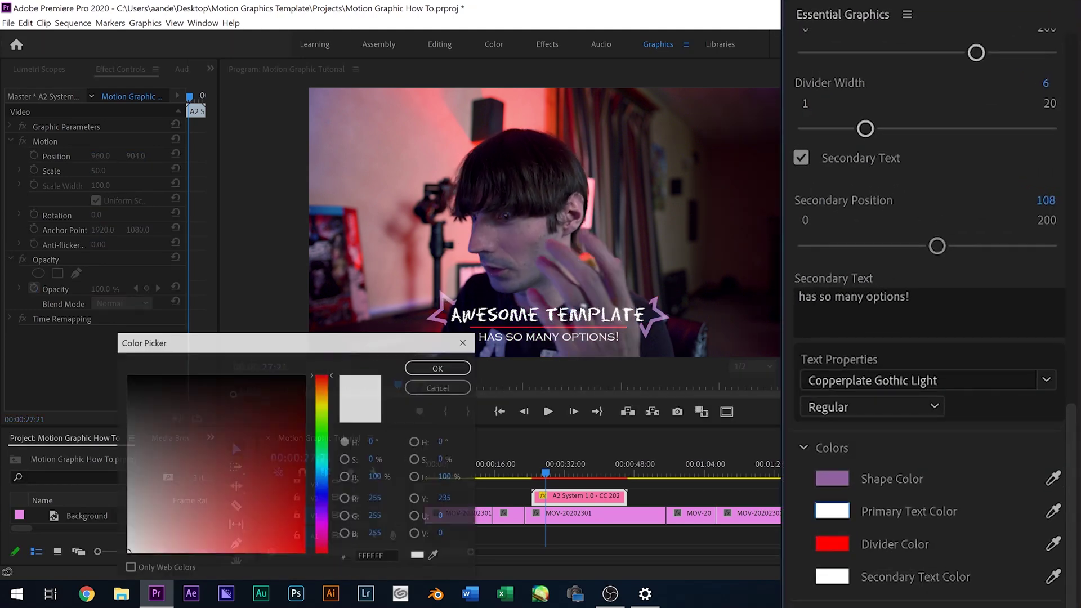
mouse_move(293, 432)
mouse_down()
mouse_move(260, 511)
mouse_move(185, 519)
mouse_move(229, 454)
mouse_move(163, 473)
mouse_up()
click(428, 369)
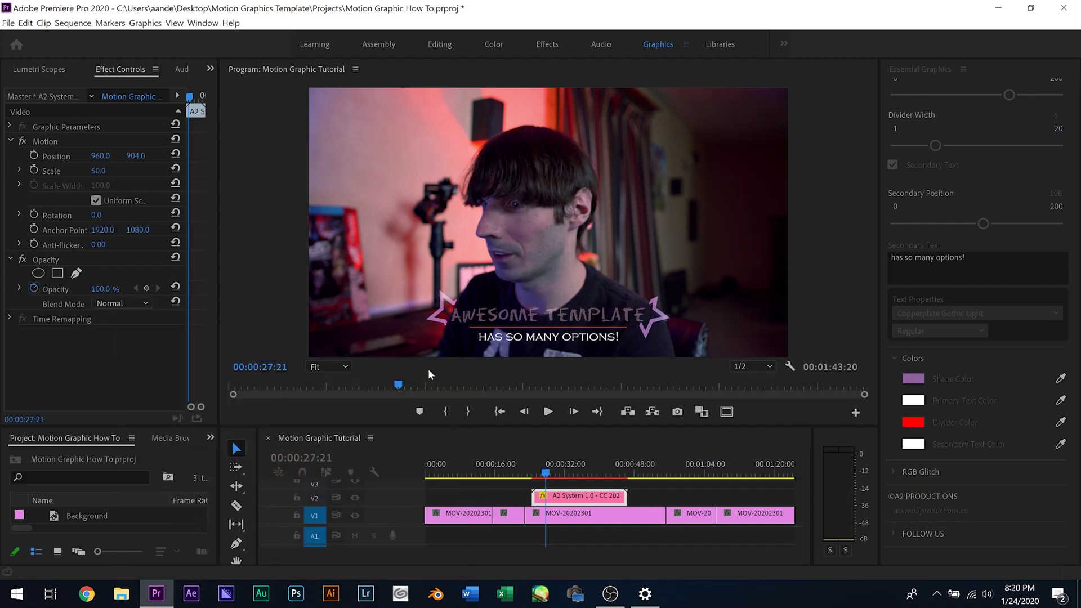
click(912, 400)
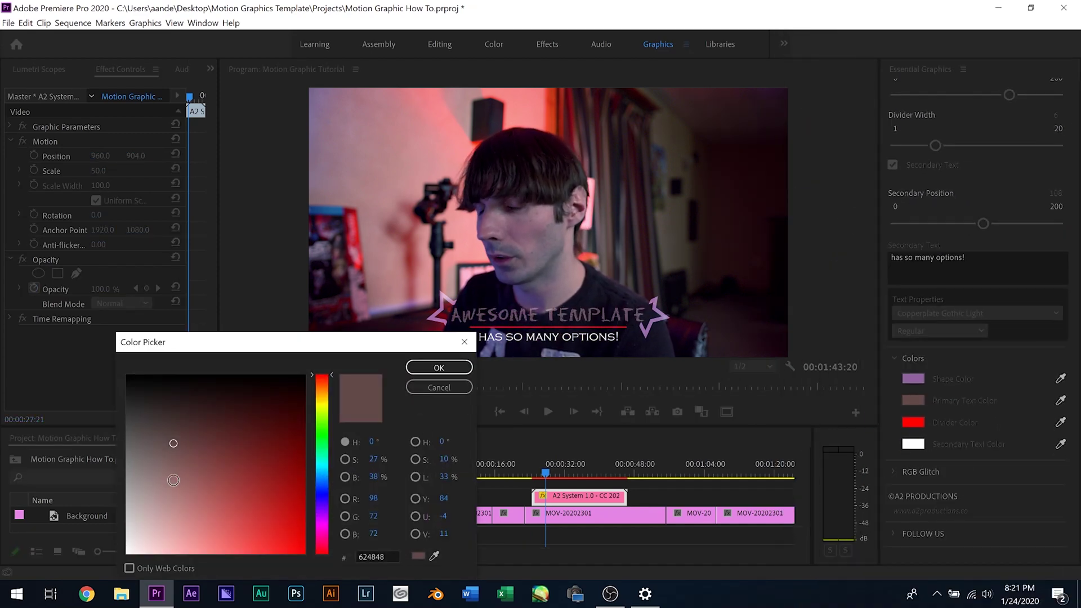
click(240, 509)
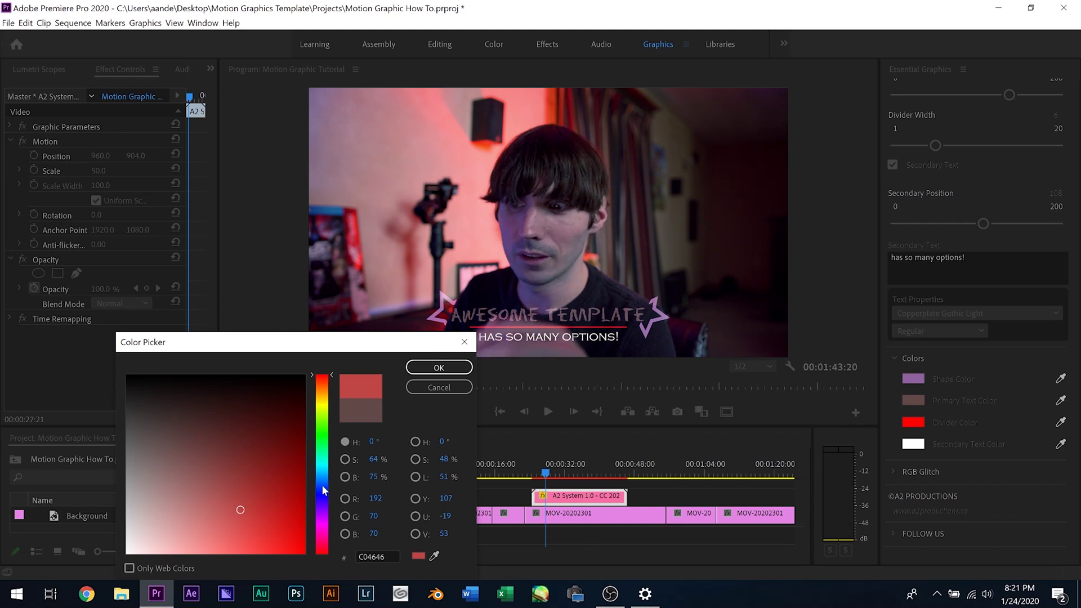
mouse_move(321, 490)
mouse_down()
mouse_move(316, 499)
mouse_move(308, 479)
mouse_up()
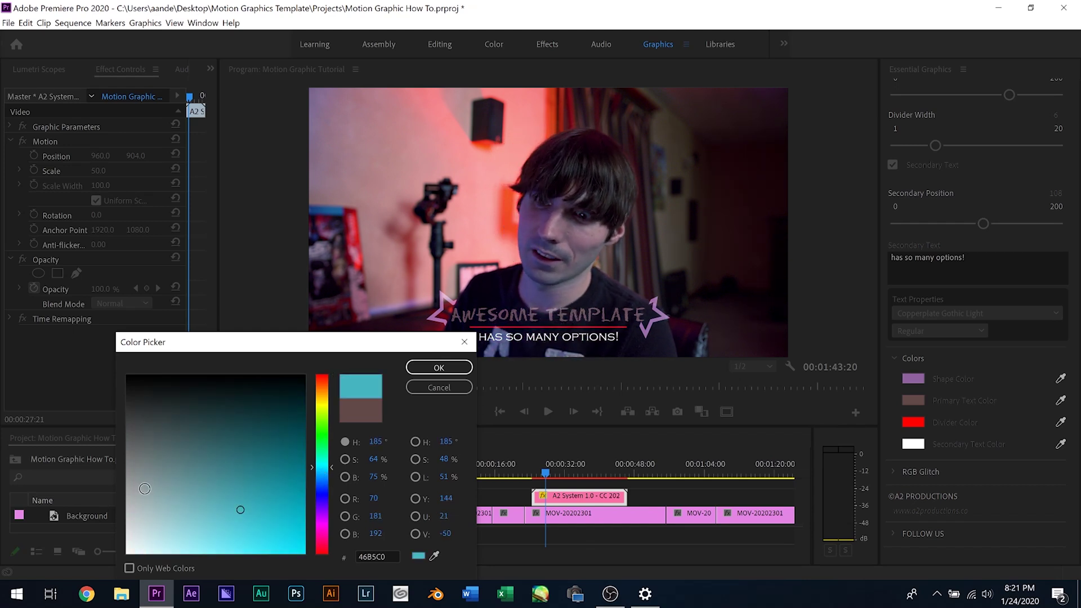
drag(144, 489, 126, 553)
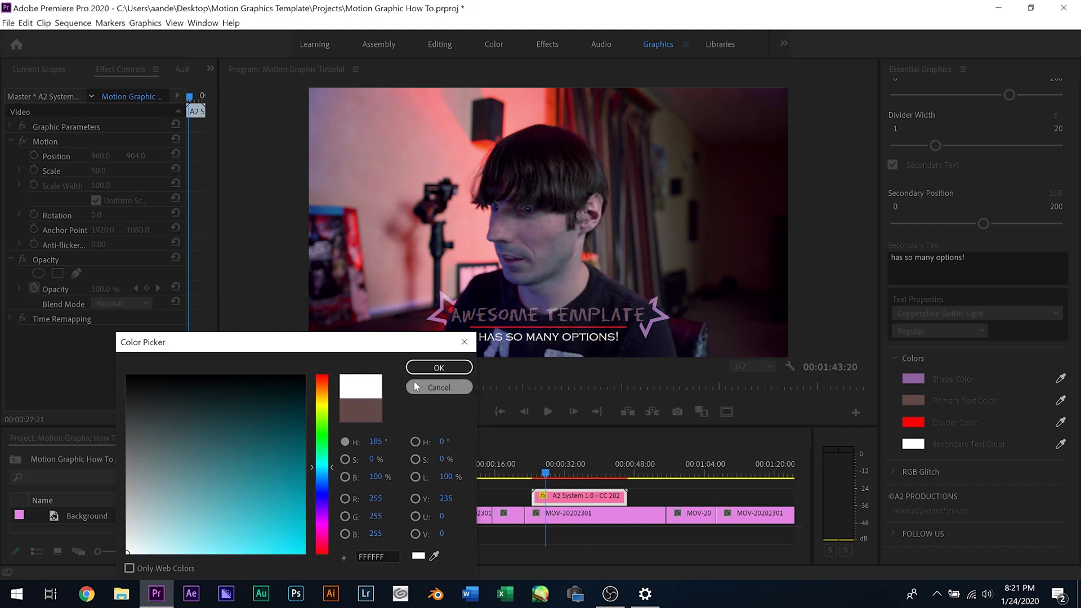
click(439, 367)
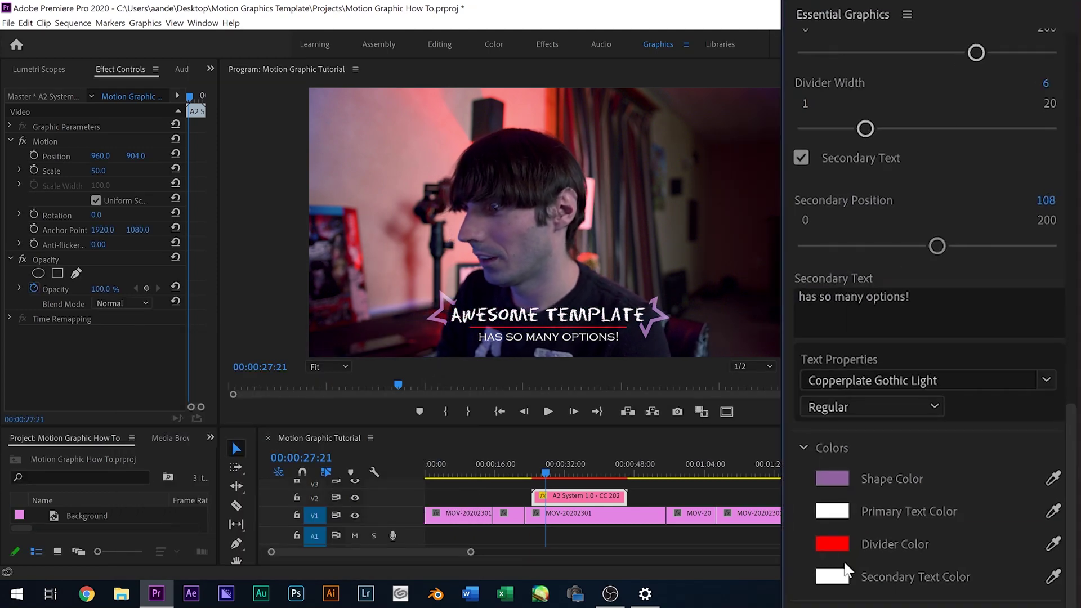
Make the divider colour a vivid orange
click(836, 544)
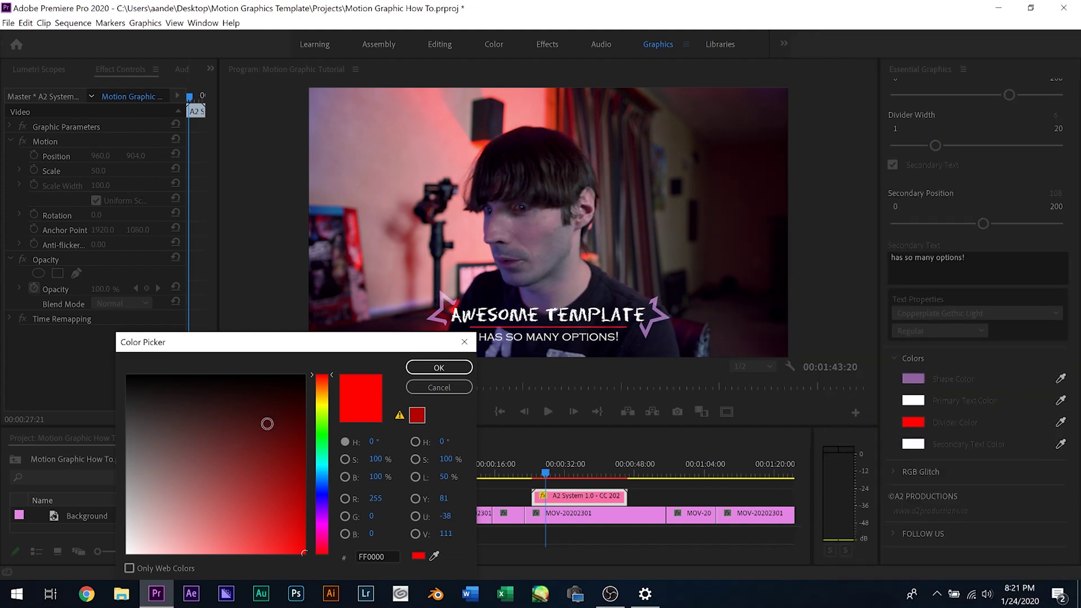
click(279, 457)
drag(324, 408, 324, 397)
drag(274, 460, 300, 551)
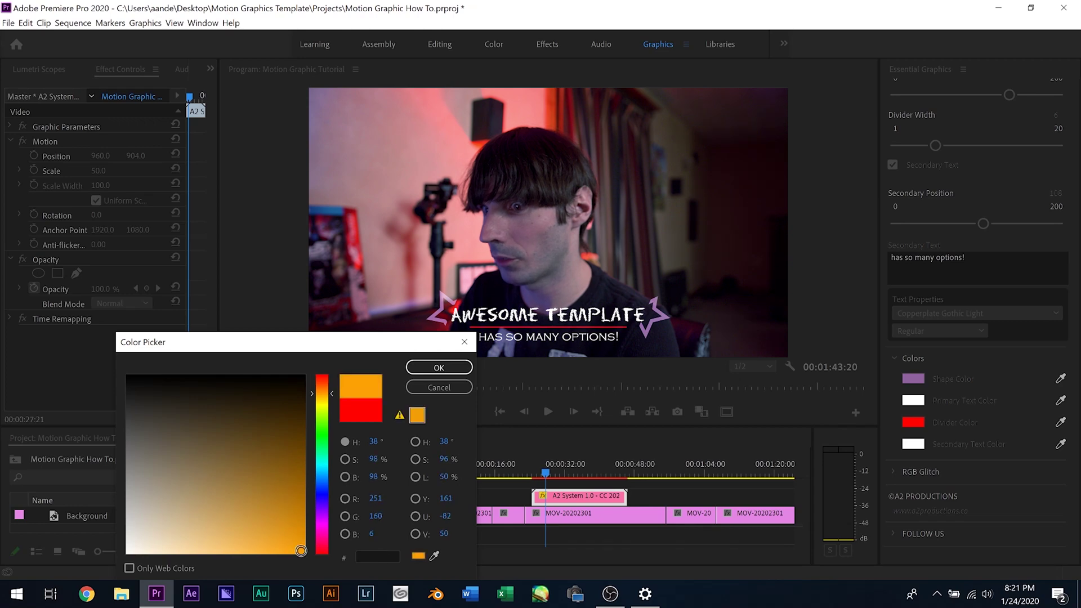
click(432, 368)
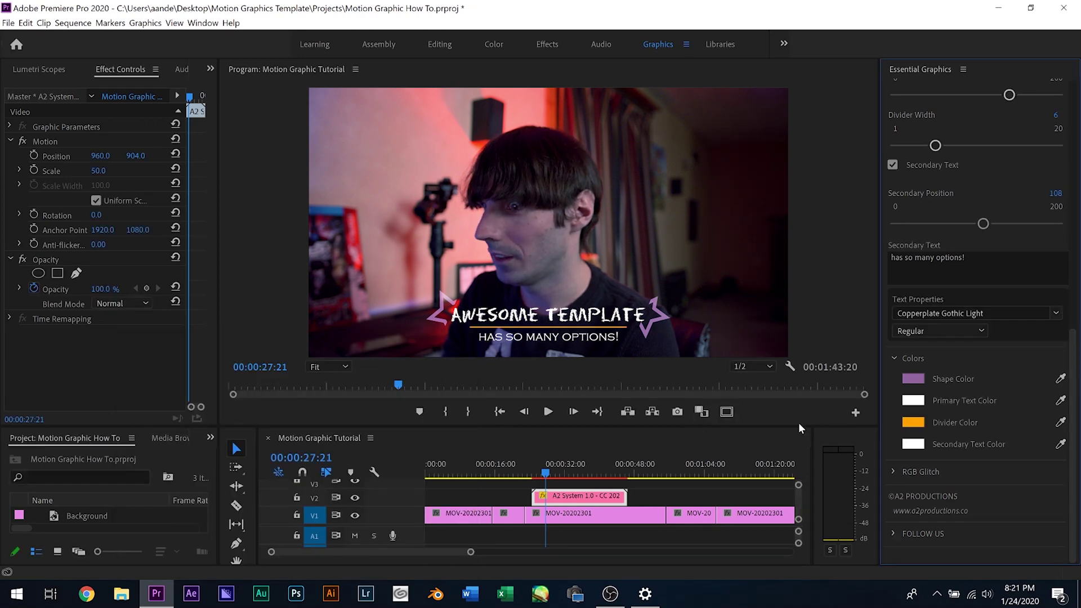
Give the secondary text a pale pink colour
click(832, 576)
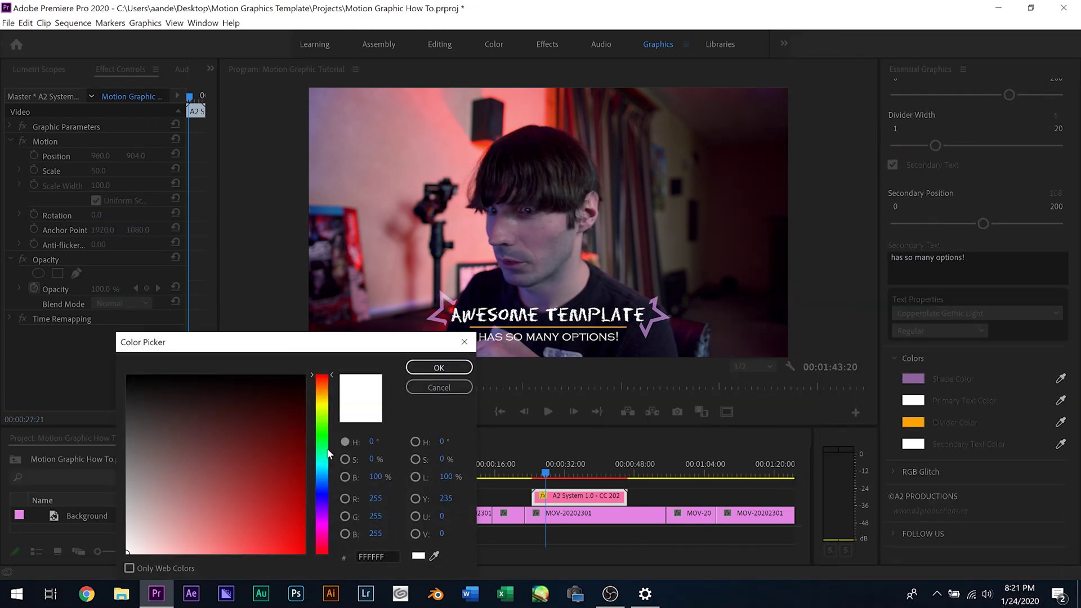
click(301, 459)
drag(326, 445, 325, 433)
click(286, 483)
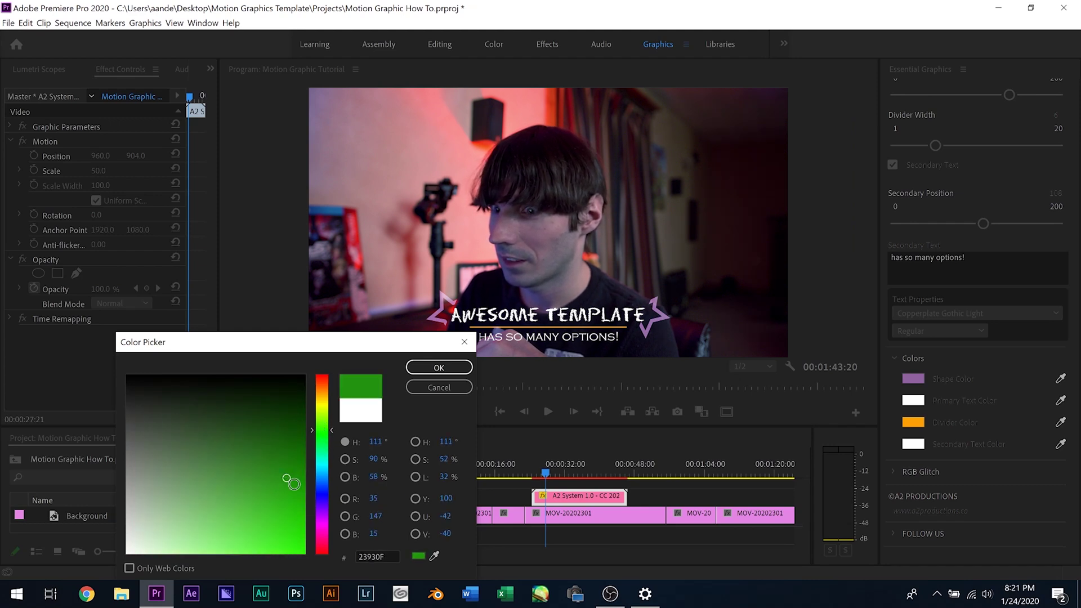
mouse_move(325, 518)
mouse_down()
mouse_move(325, 496)
mouse_move(325, 520)
mouse_up()
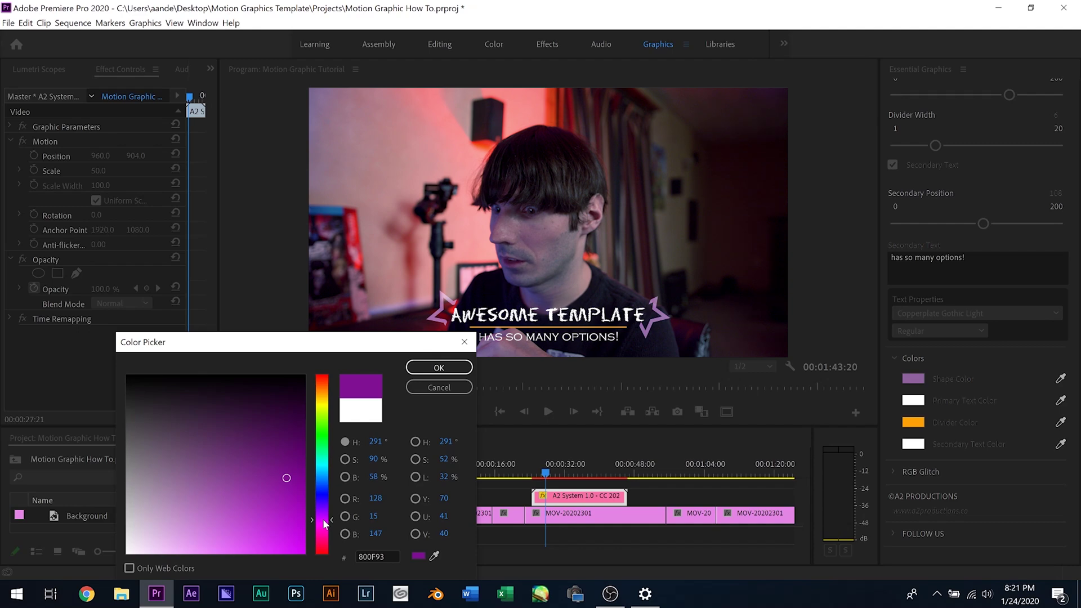
drag(285, 490, 172, 543)
click(438, 369)
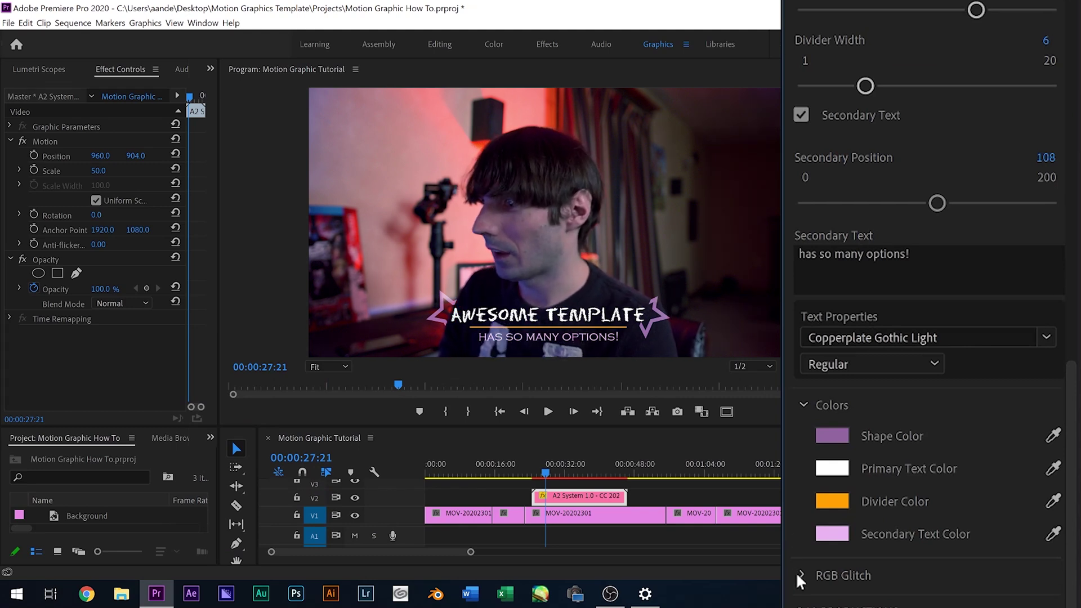
Collapse Colors and expand RGB Glitch, where Compression ends up at 5
click(803, 404)
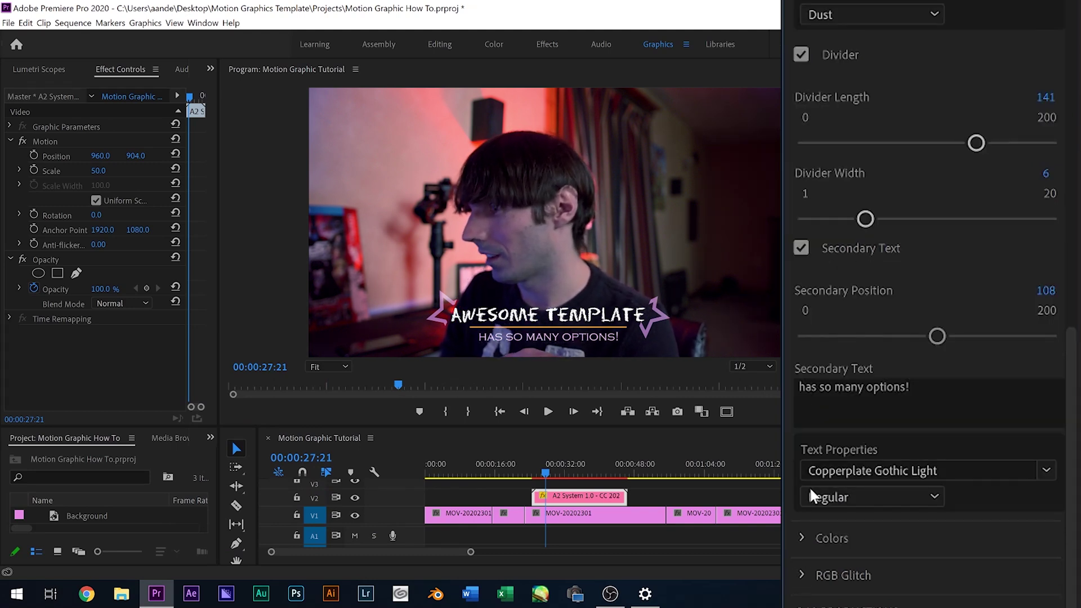
click(801, 575)
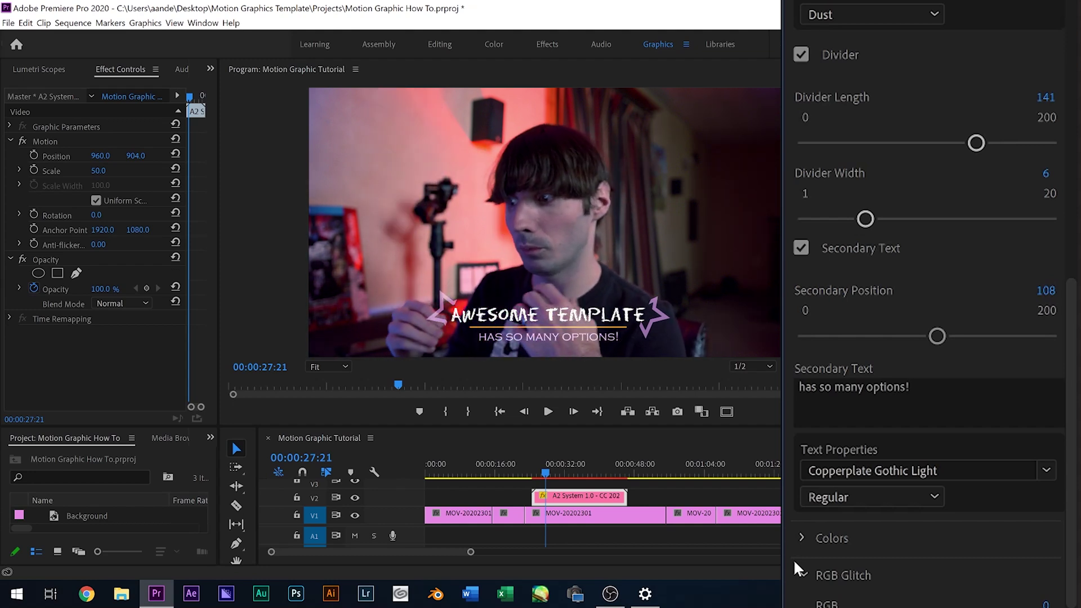
scroll(1076, 541, down, 4)
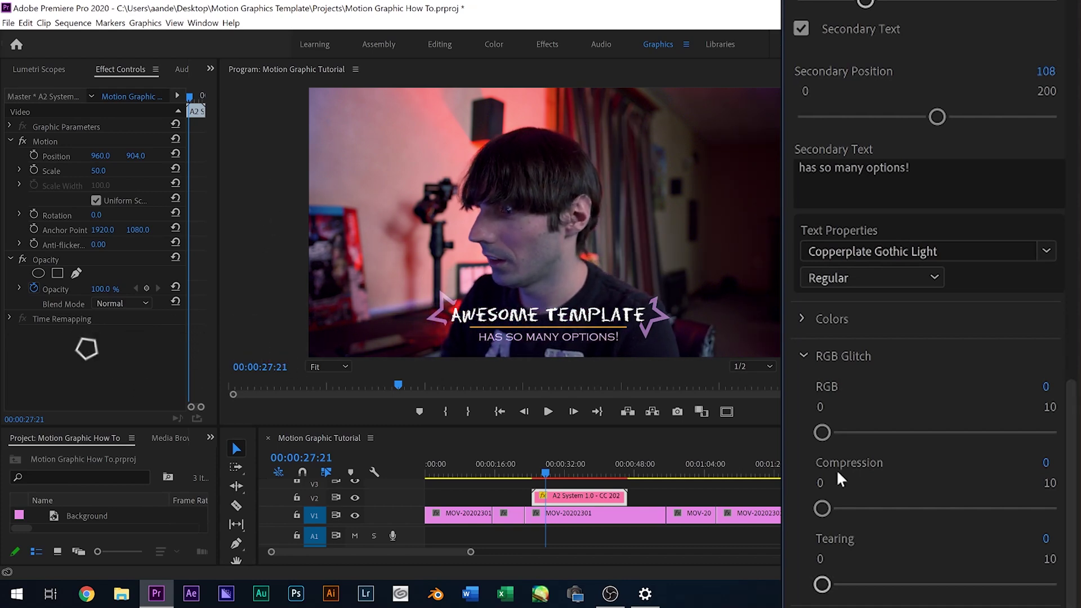
drag(934, 434, 820, 432)
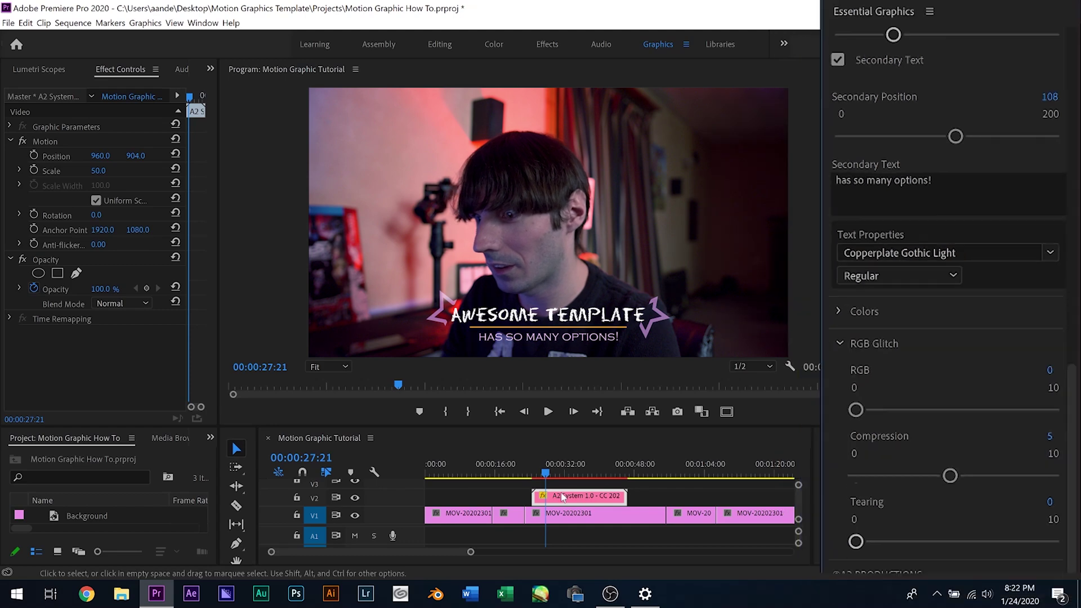
Drag the RGB Glitch sliders to RGB 3, Compression 2 and Tearing 10, scrubbing to preview
click(551, 475)
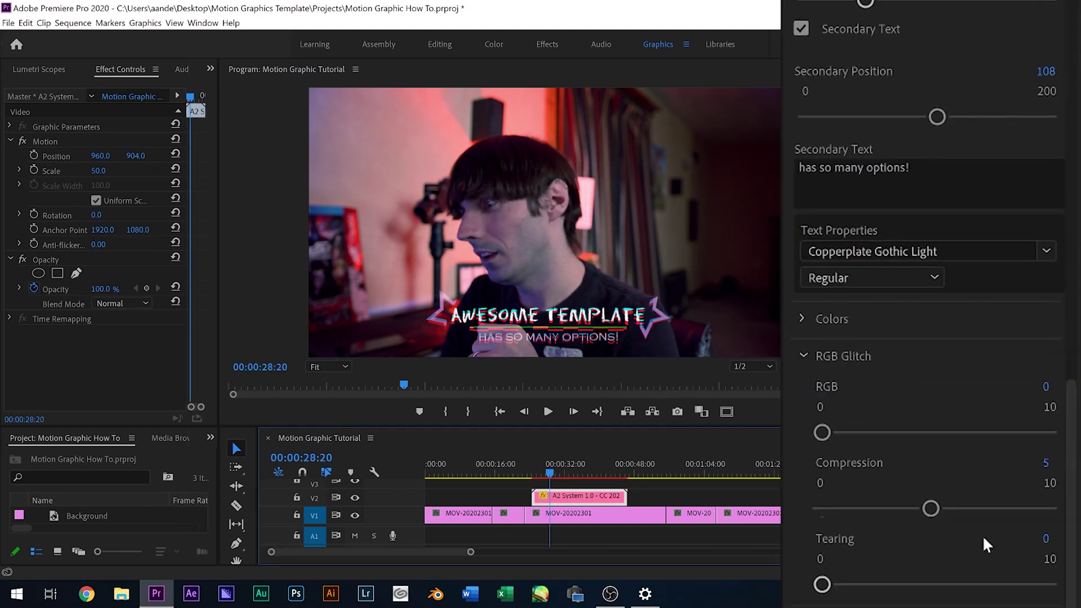
drag(978, 426, 906, 426)
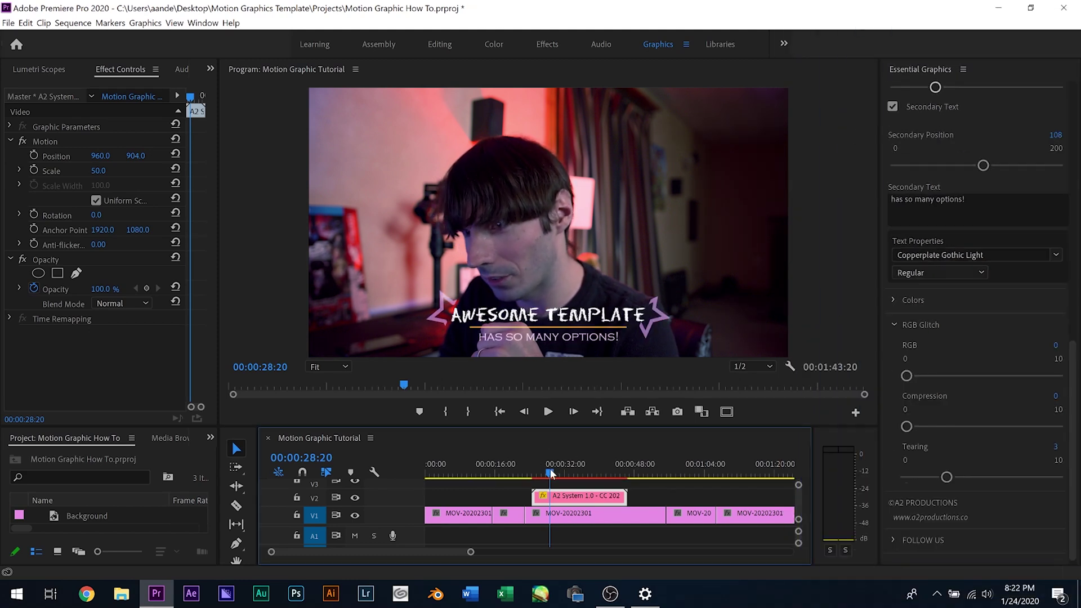
drag(547, 476, 553, 476)
drag(882, 585, 1047, 584)
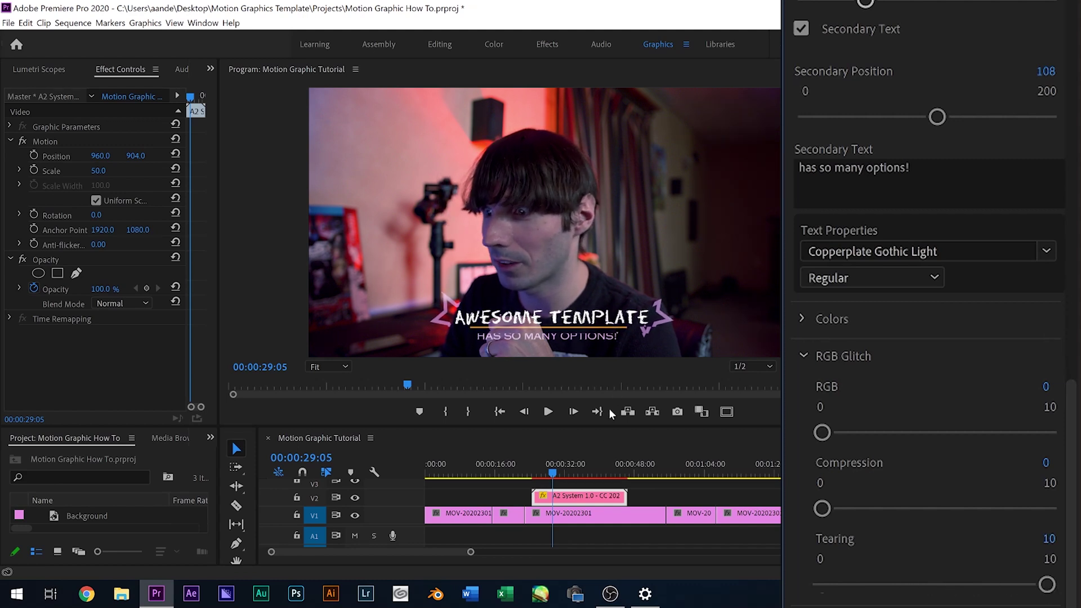
click(549, 475)
drag(550, 476, 554, 475)
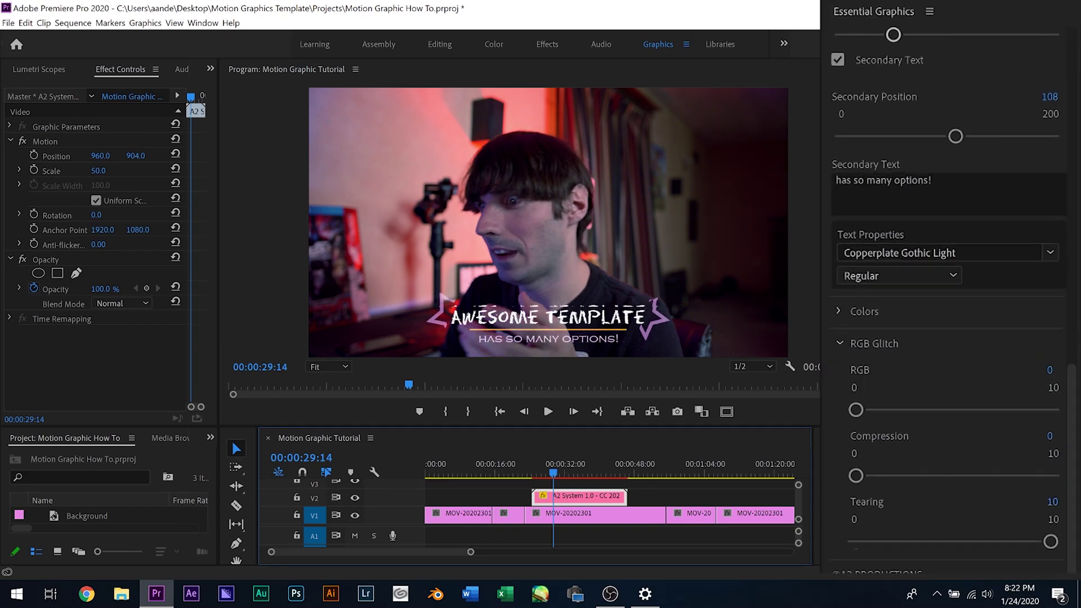
drag(823, 508, 877, 510)
drag(821, 432, 863, 433)
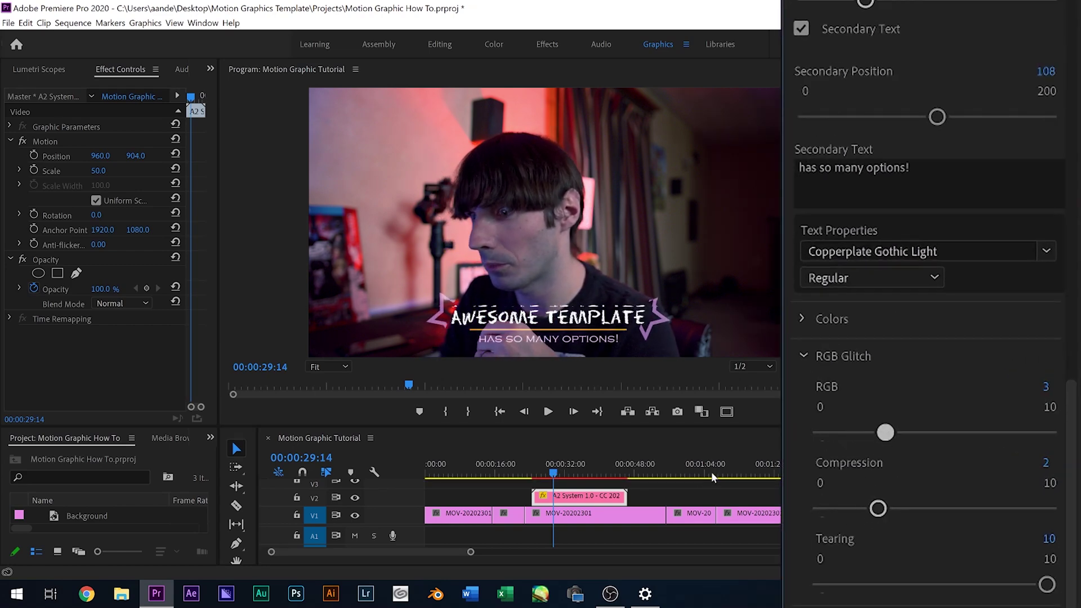
click(554, 475)
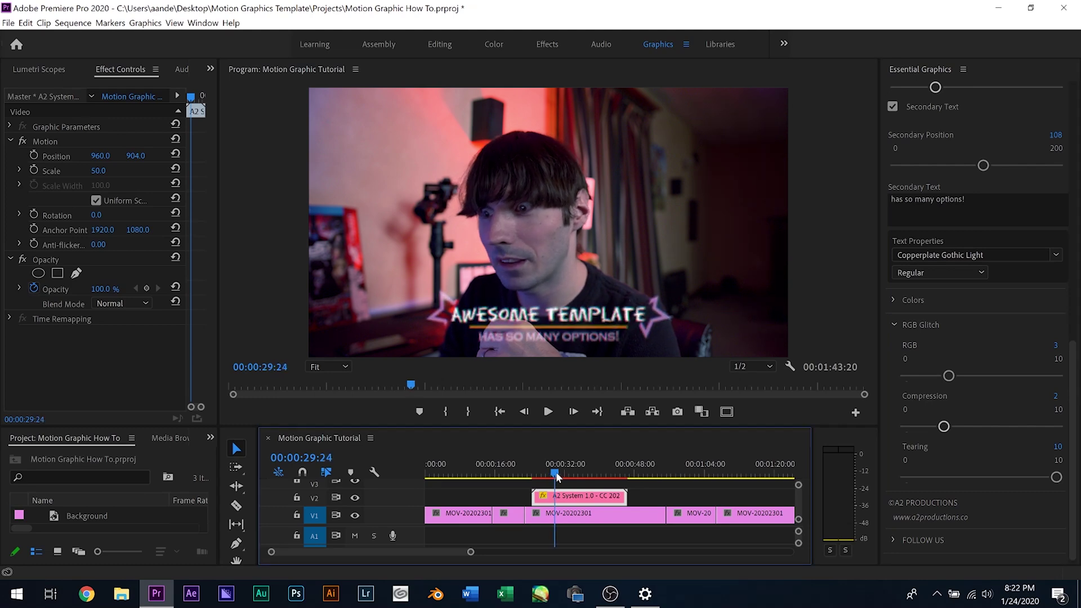
drag(556, 477, 549, 477)
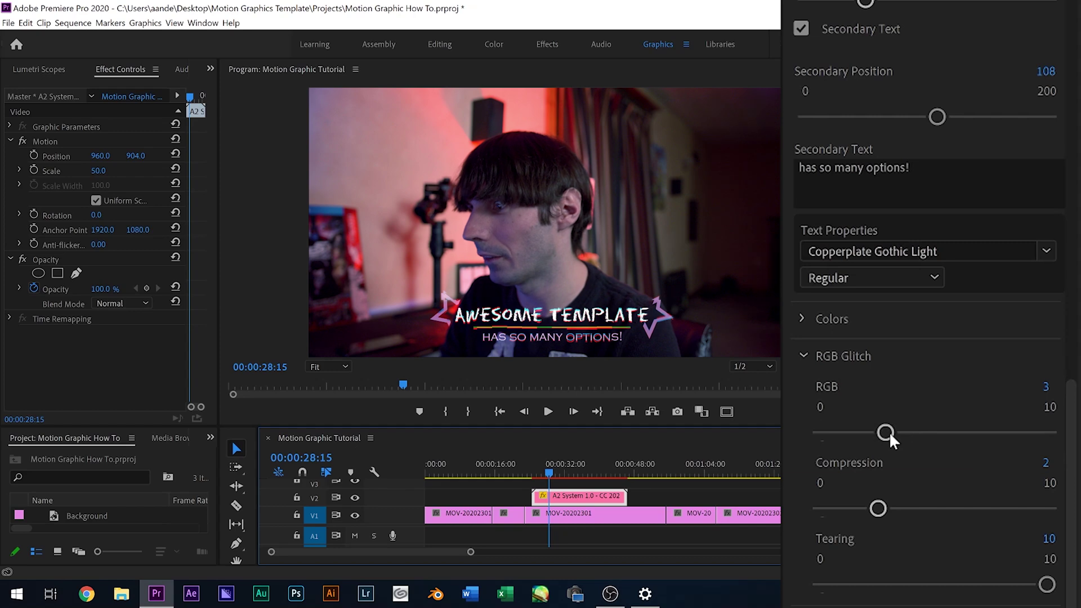
Collapse RGB Glitch, play the sequence from just before the title, then browse My Templates
click(803, 355)
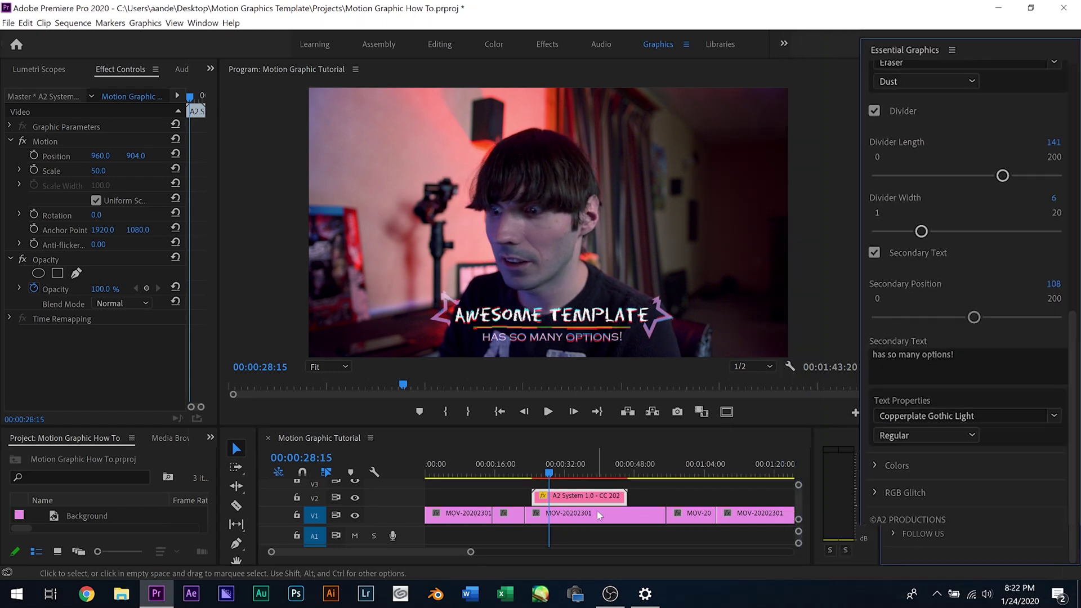
click(600, 515)
drag(547, 477, 531, 478)
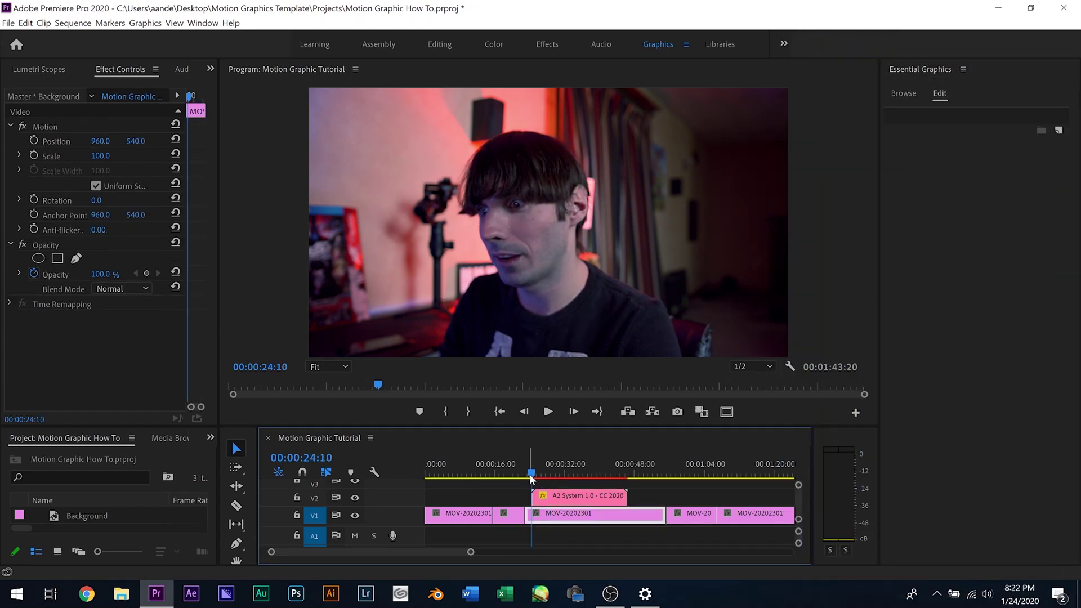
key(space)
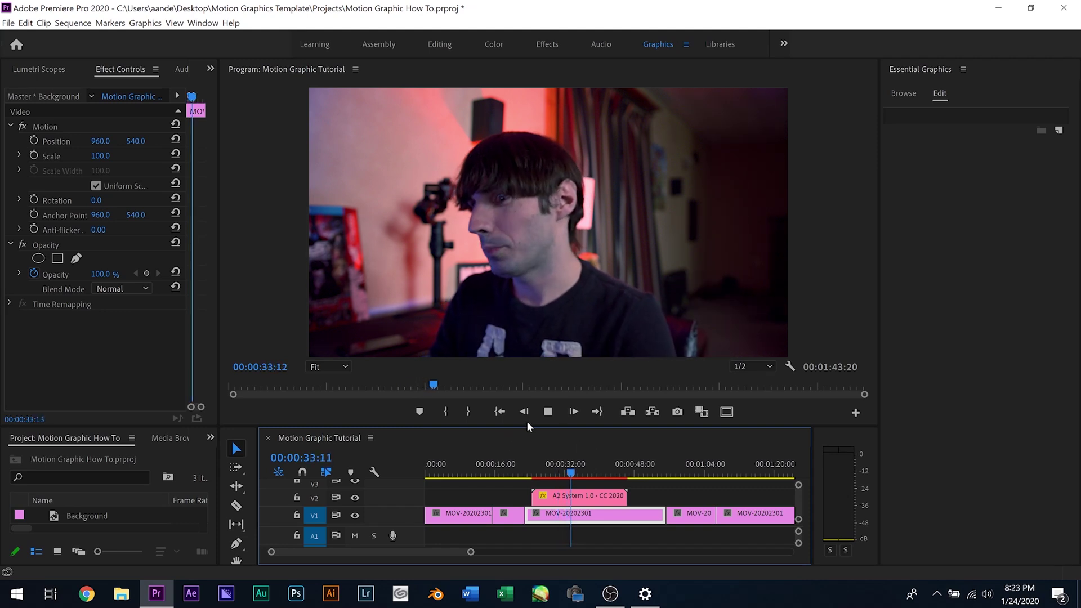
click(547, 412)
click(545, 476)
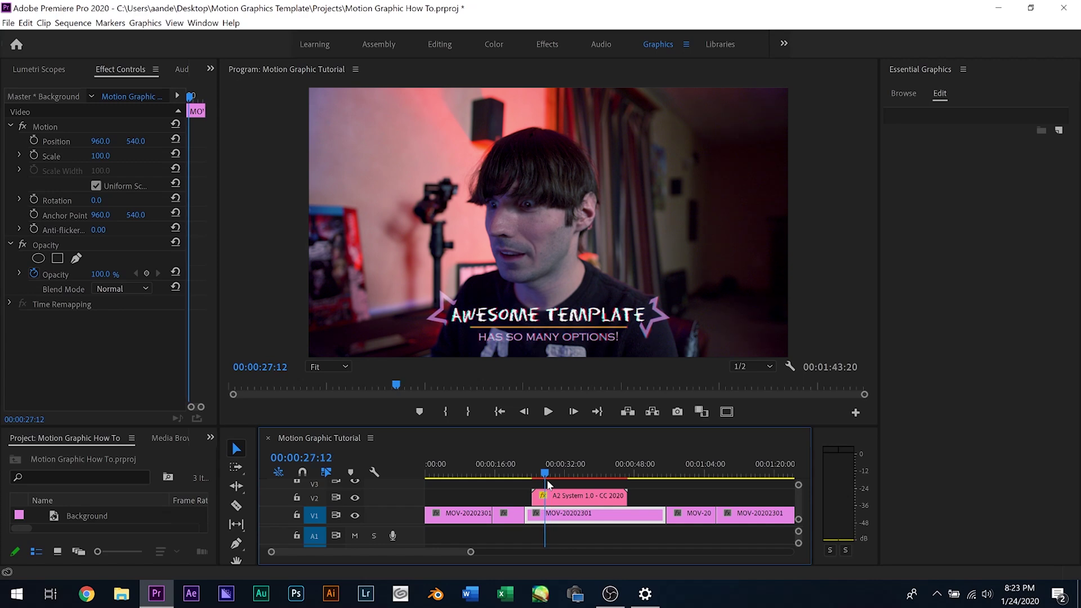
click(902, 92)
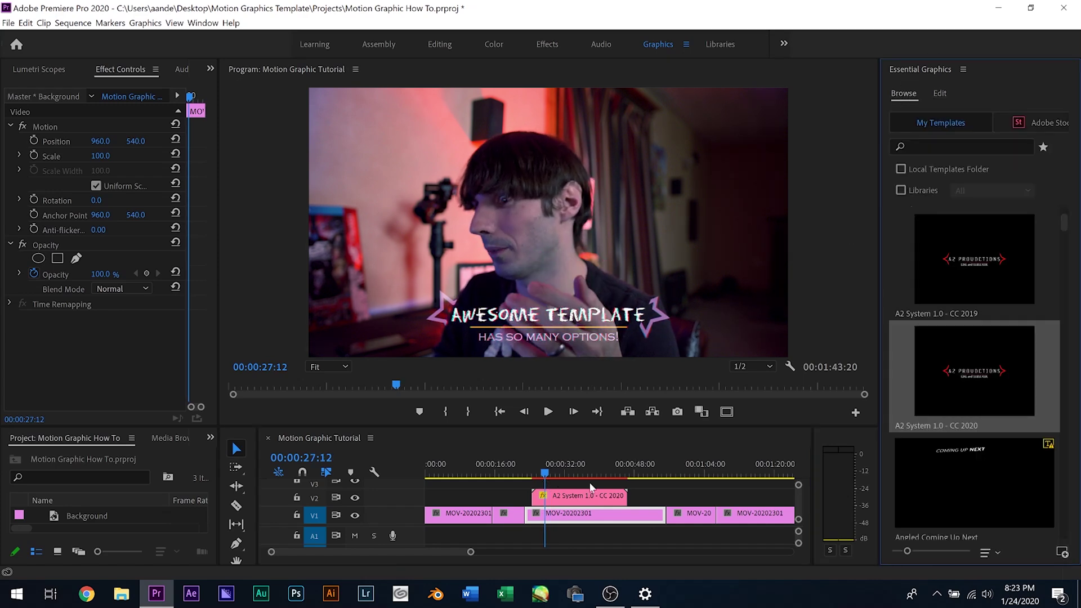
Change the title's shape to Square with a 45° angle
click(590, 494)
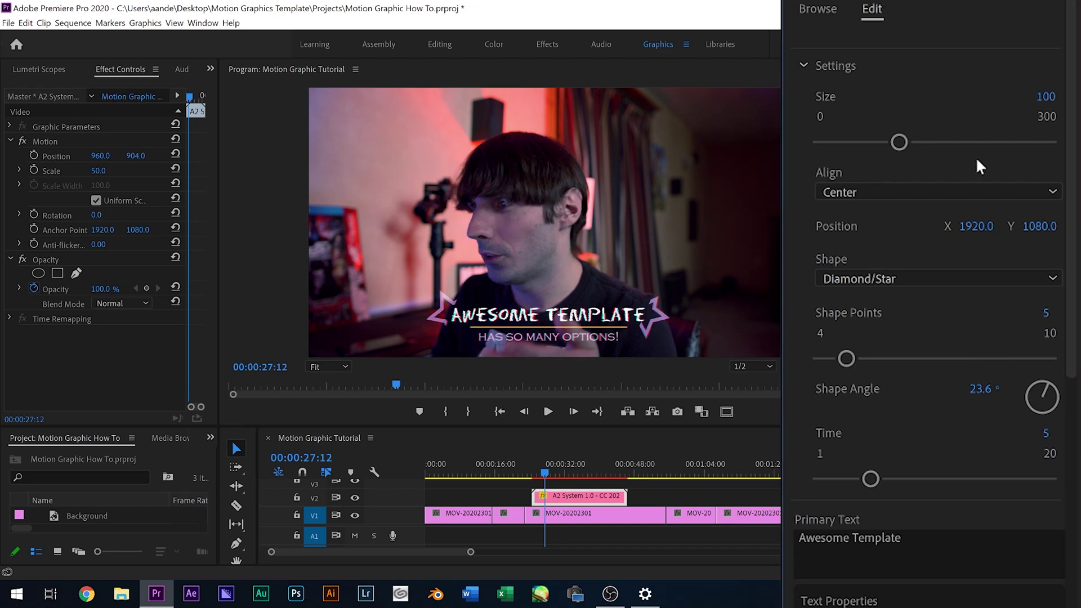
click(886, 280)
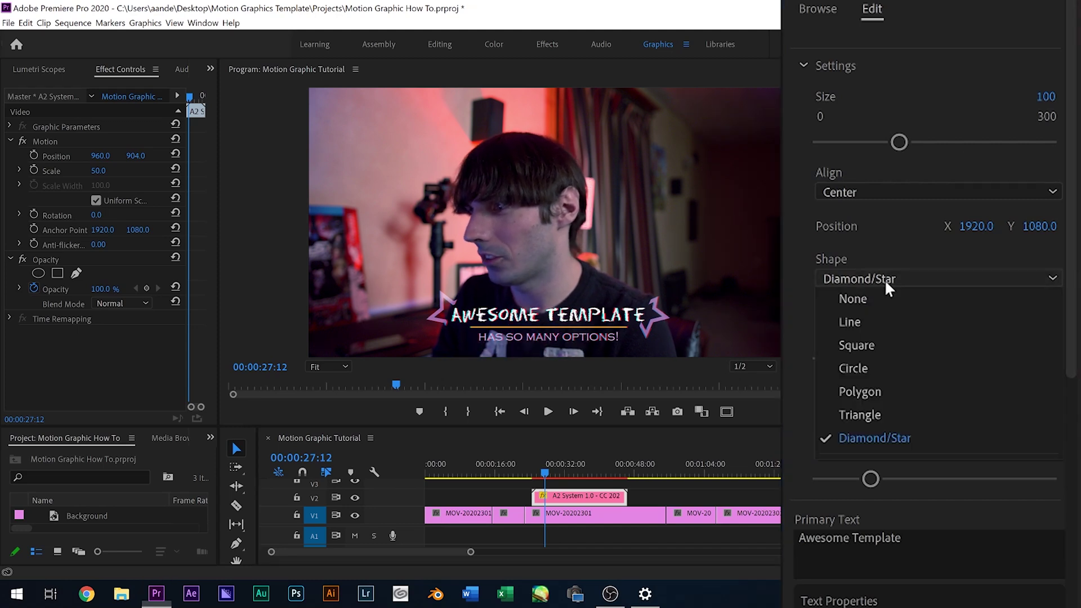
click(871, 345)
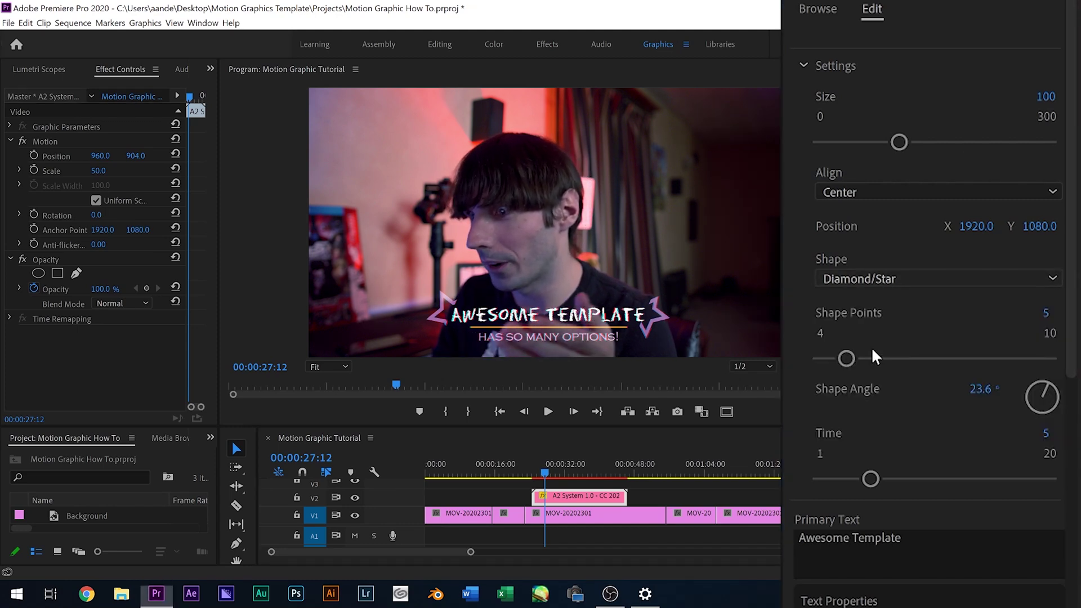
click(982, 389)
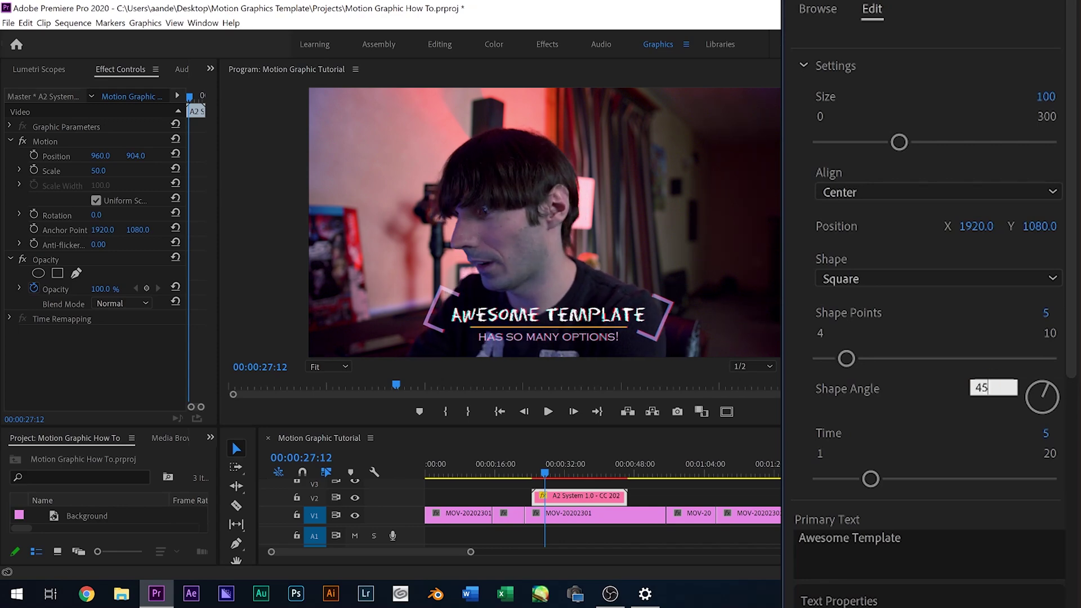
text(45)
key(Return)
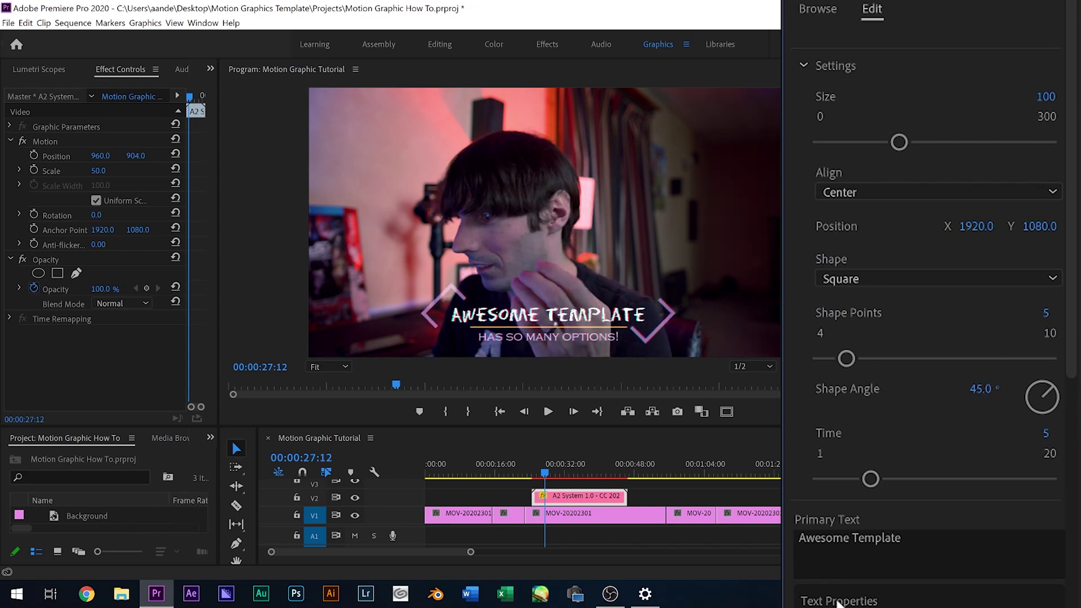
Expand the Colors section and bring up the divider's colour picker
scroll(1069, 366, down, 7)
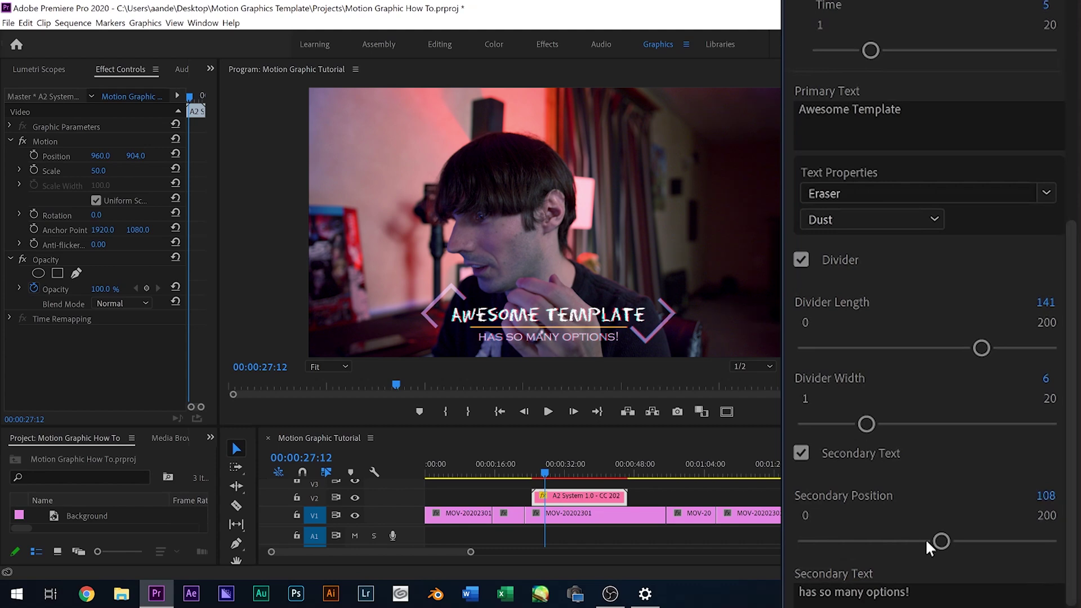
scroll(1058, 516, down, 5)
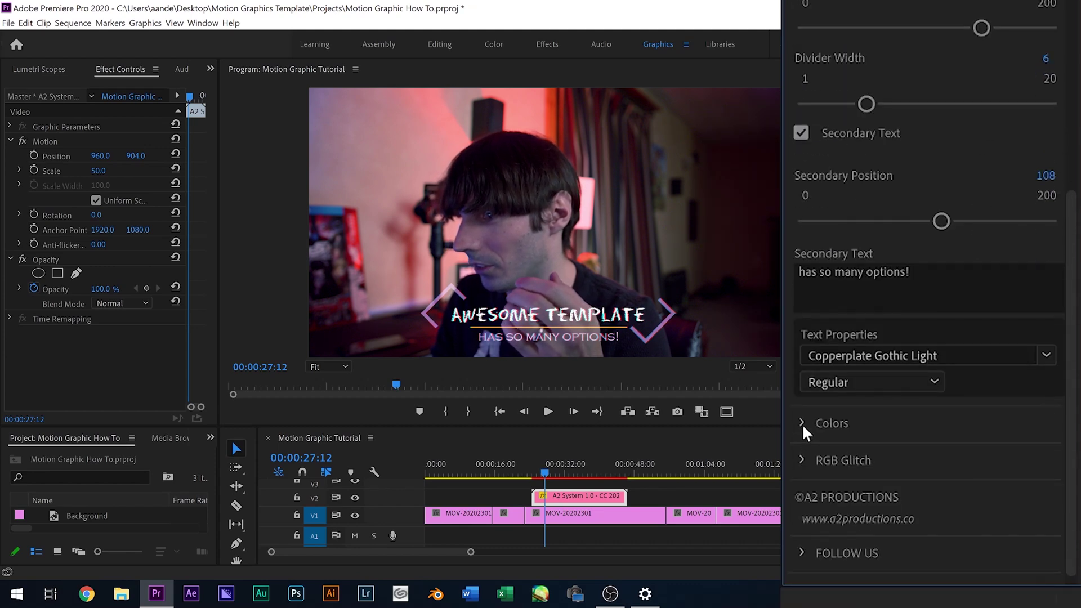
click(803, 423)
click(839, 521)
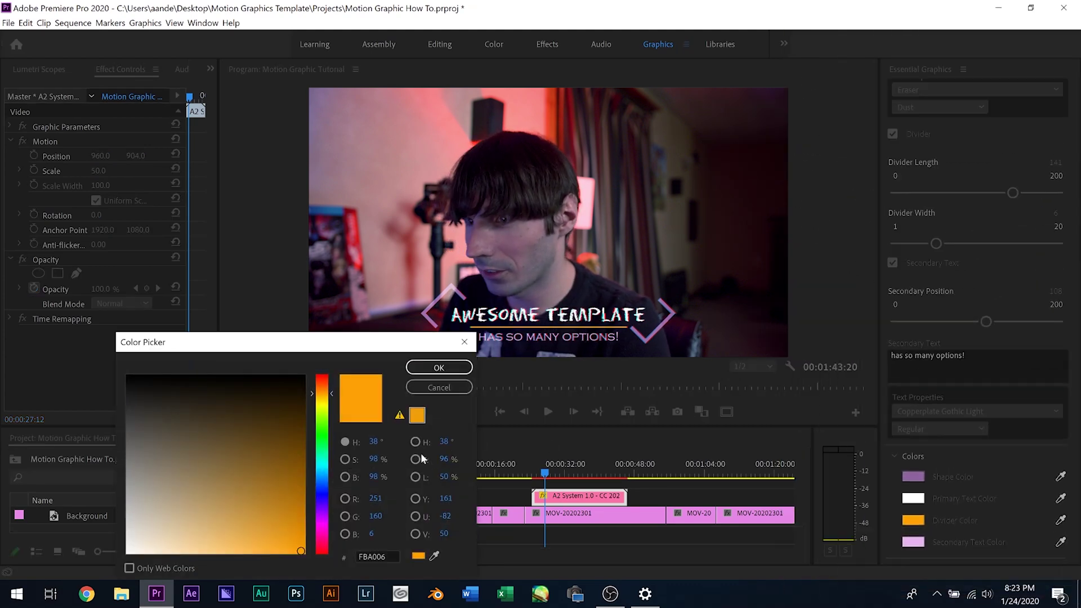
Colour the divider purple with the eyedropper and the secondary text white
click(434, 556)
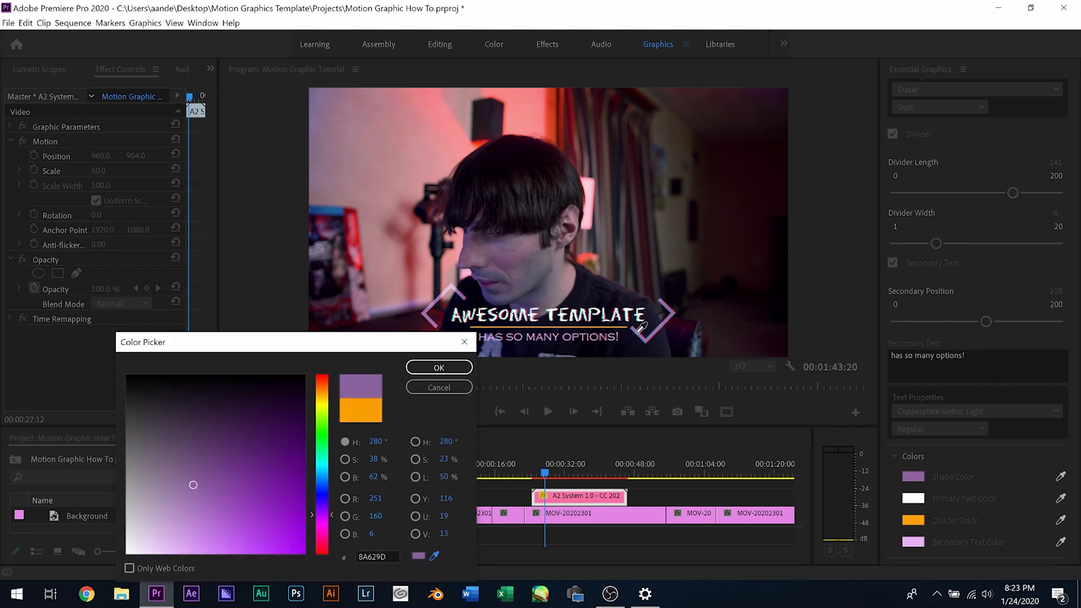
click(439, 367)
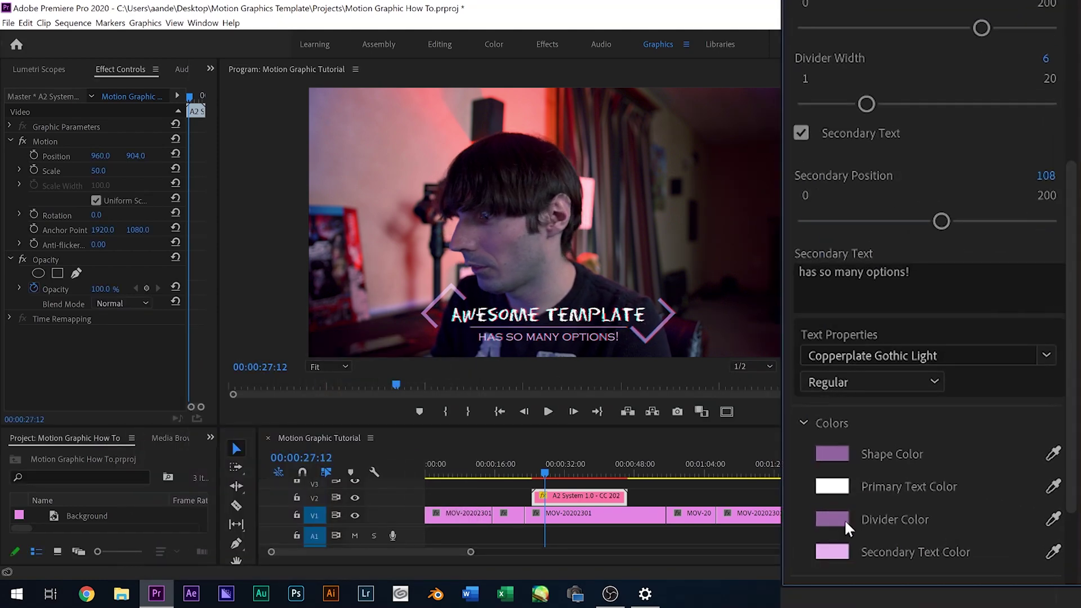
click(832, 554)
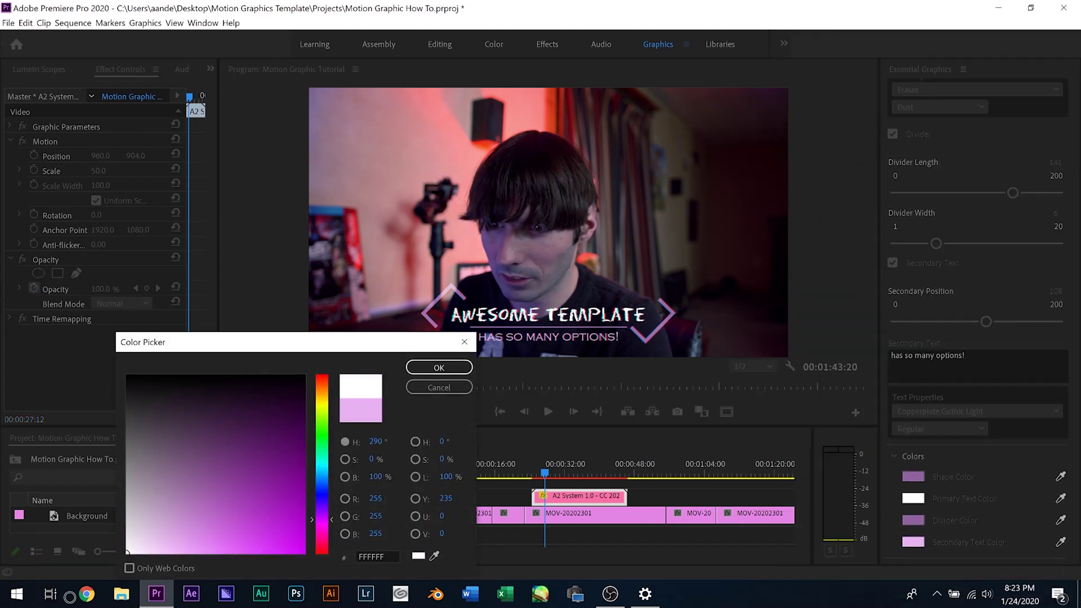
click(424, 367)
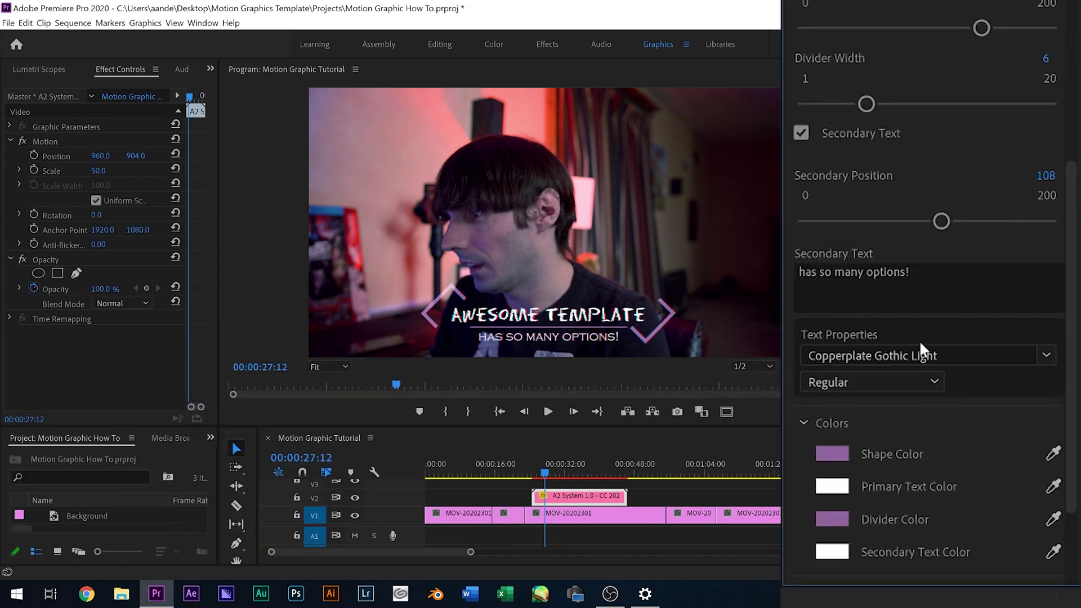
Set the main title font to Eras Demi ITC
scroll(961, 290, up, 5)
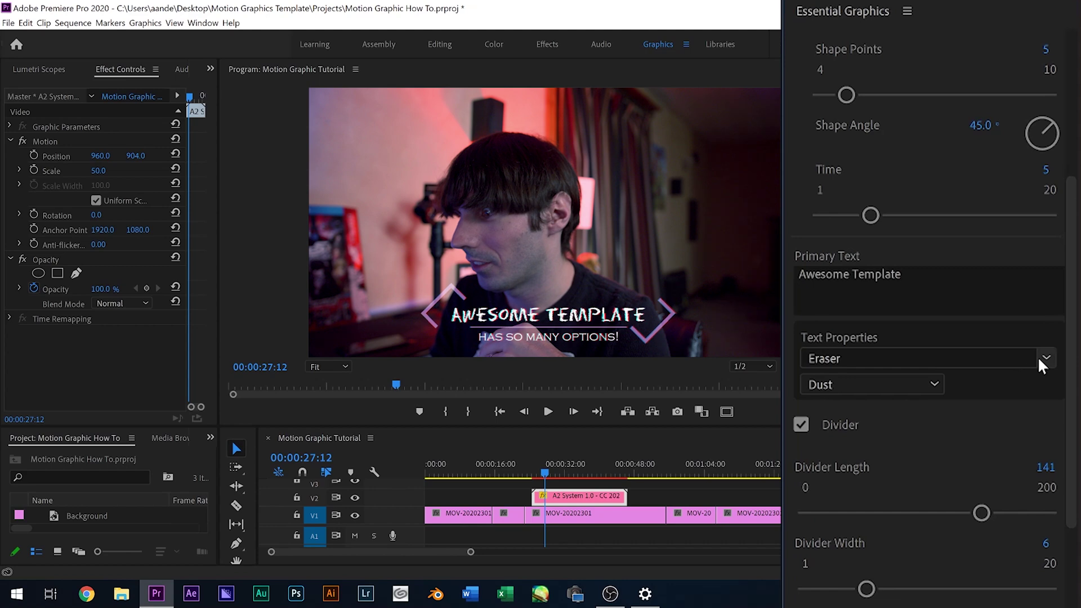
click(1045, 358)
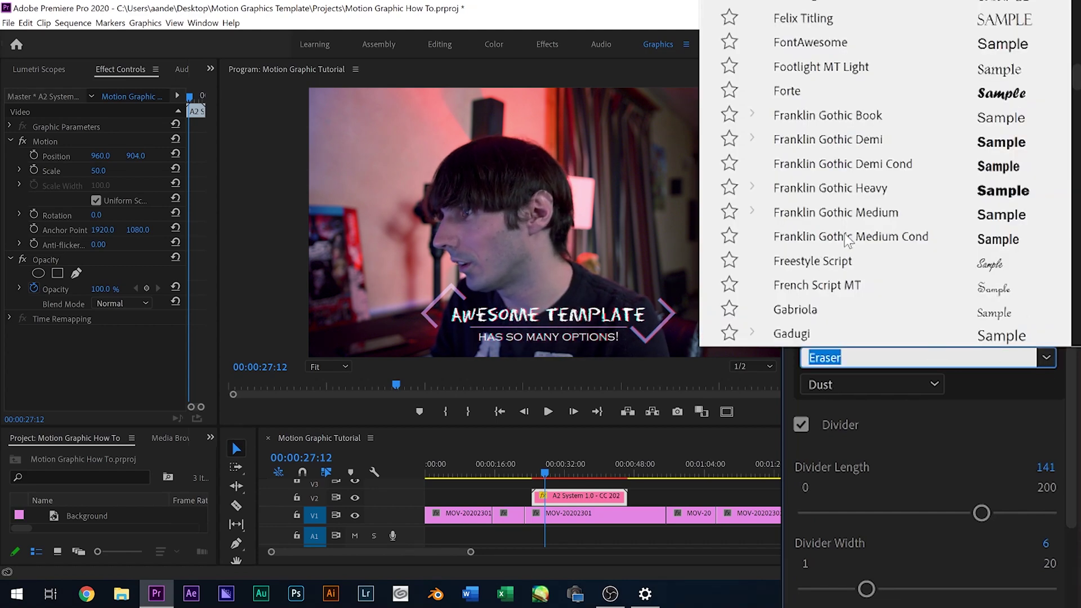
scroll(848, 239, up, 3)
scroll(835, 202, up, 2)
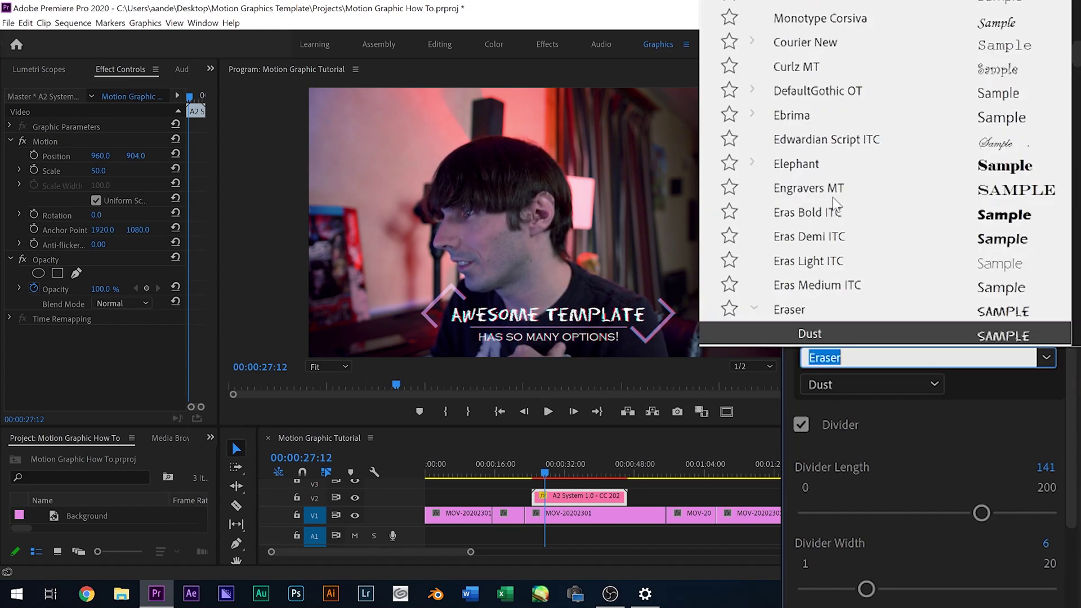
click(813, 235)
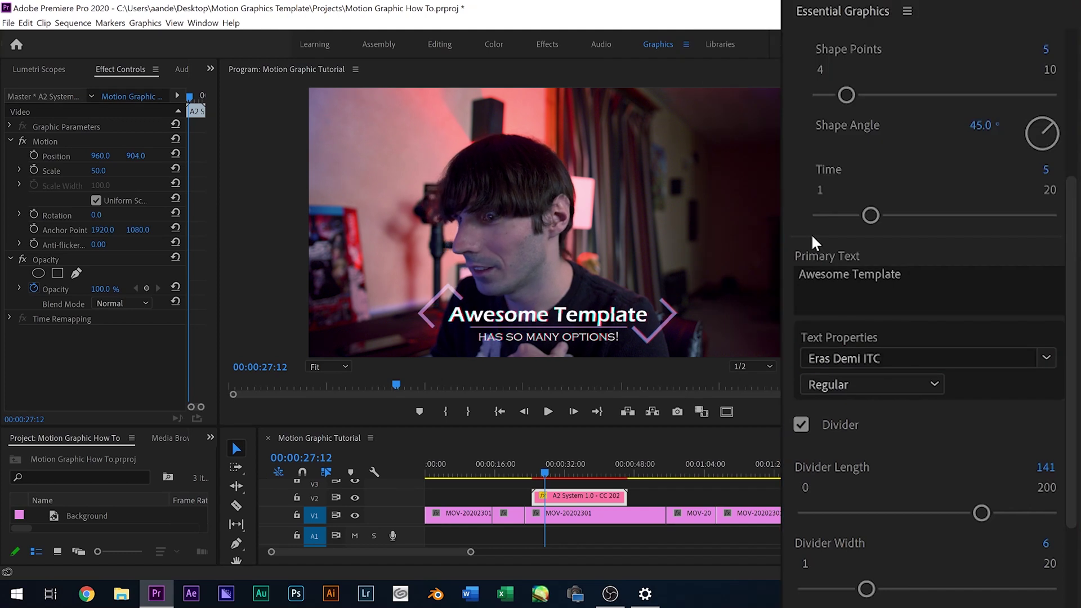
Turn off the divider and set the secondary text font to Corbel
click(802, 425)
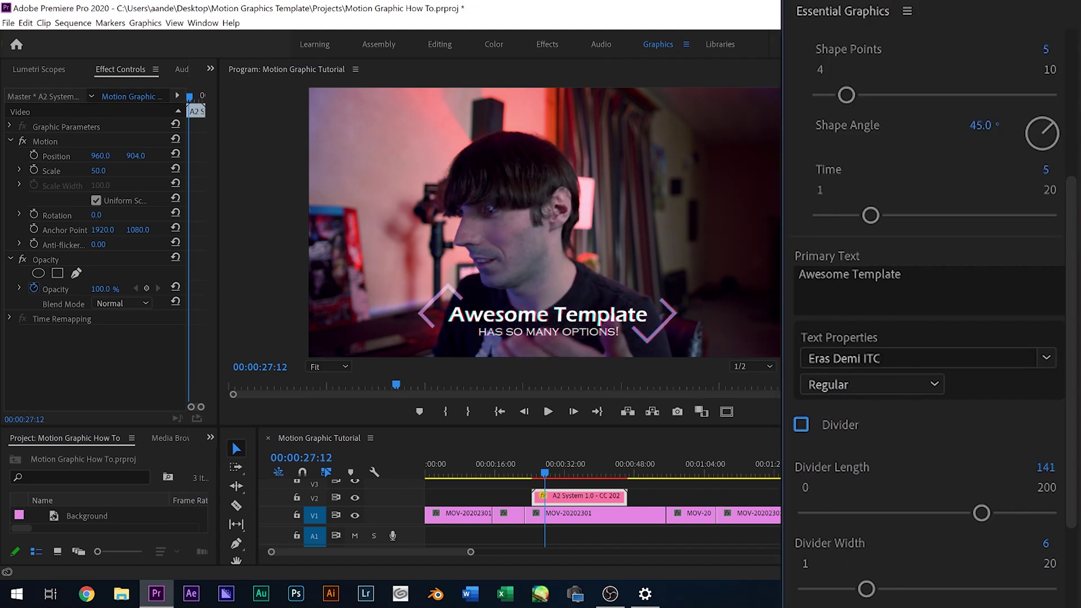
scroll(964, 366, down, 5)
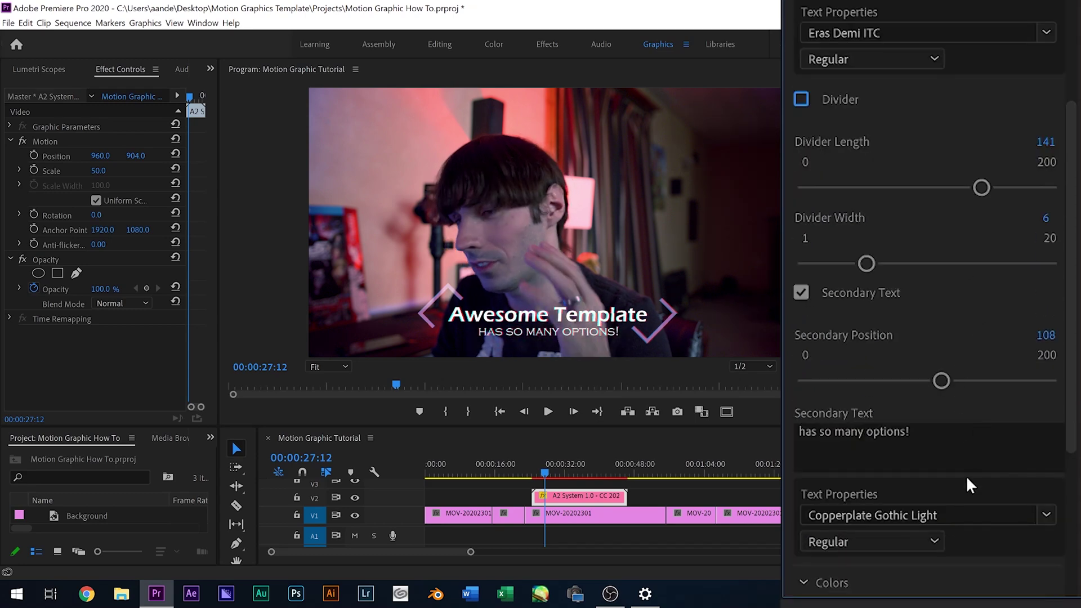
click(1042, 513)
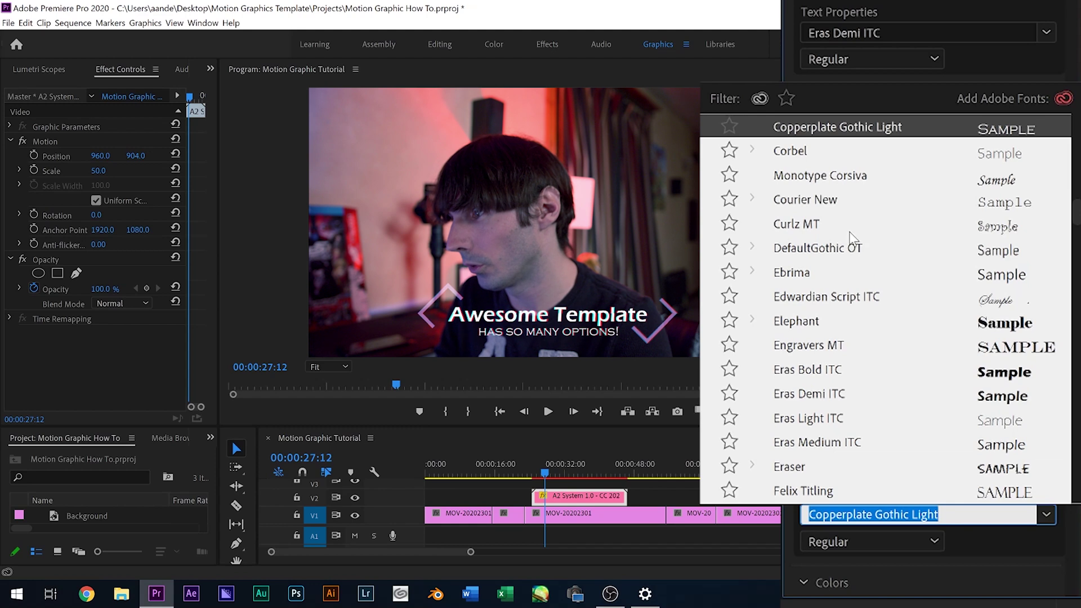
scroll(831, 209, up, 1)
click(826, 221)
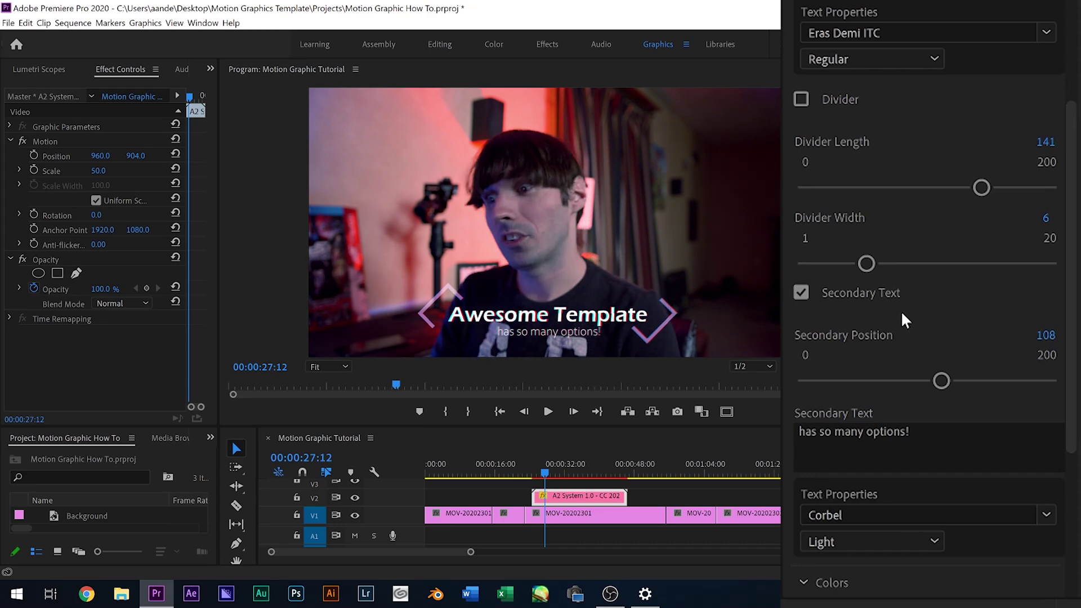
Zero the RGB, Compression and Tearing glitch sliders and play back the title
scroll(977, 307, down, 5)
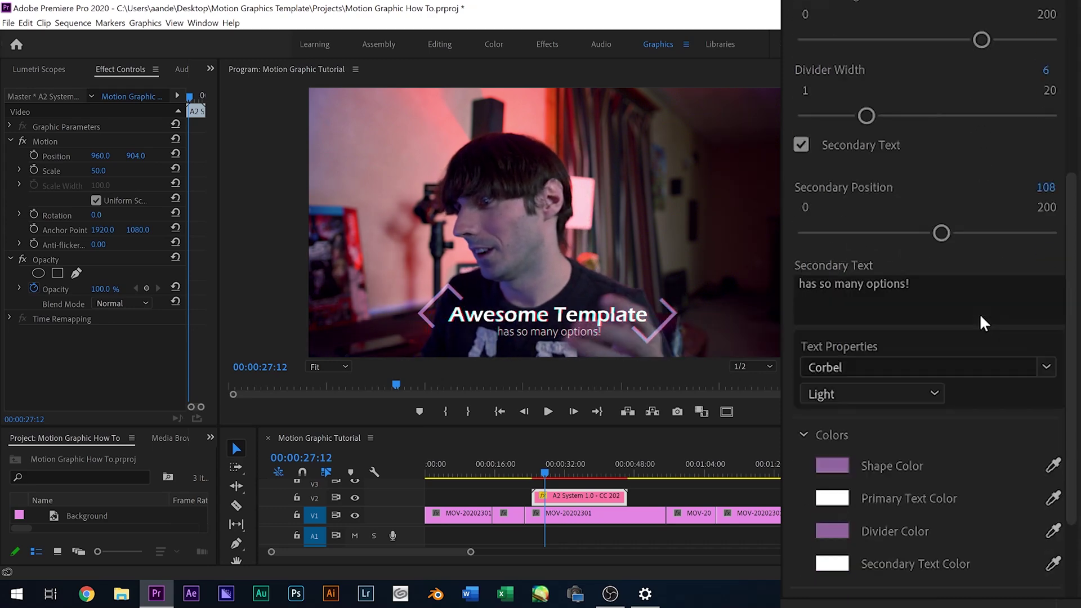
click(803, 456)
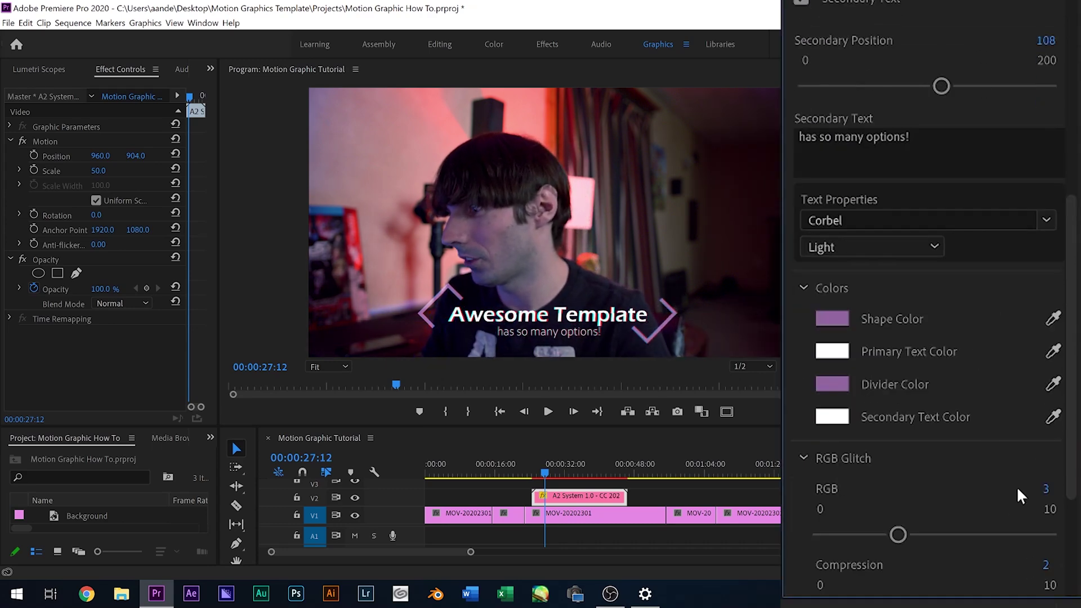
scroll(879, 429, down, 4)
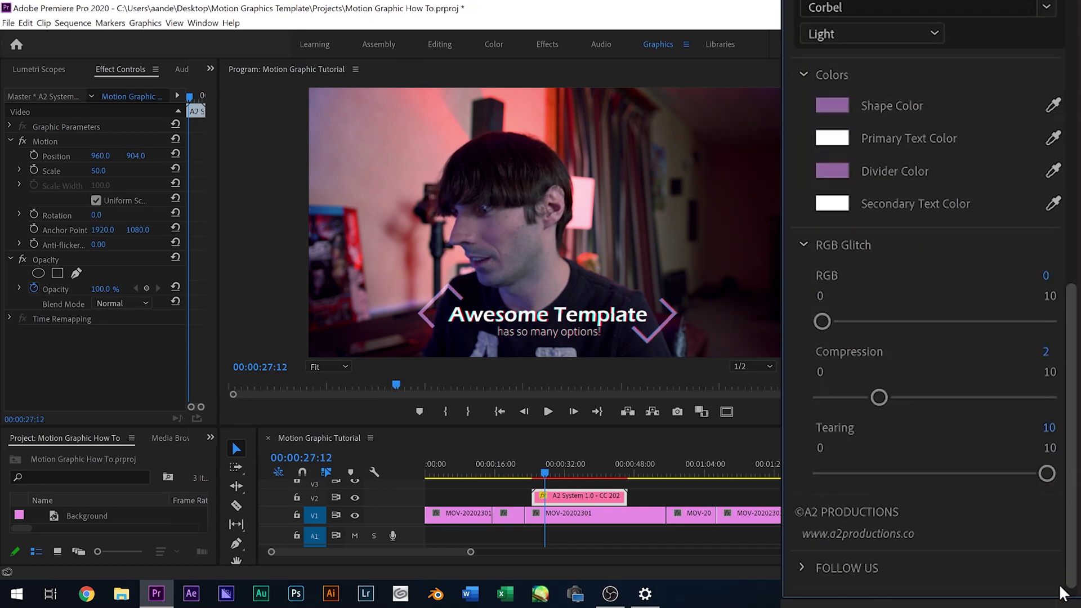
drag(874, 385, 807, 381)
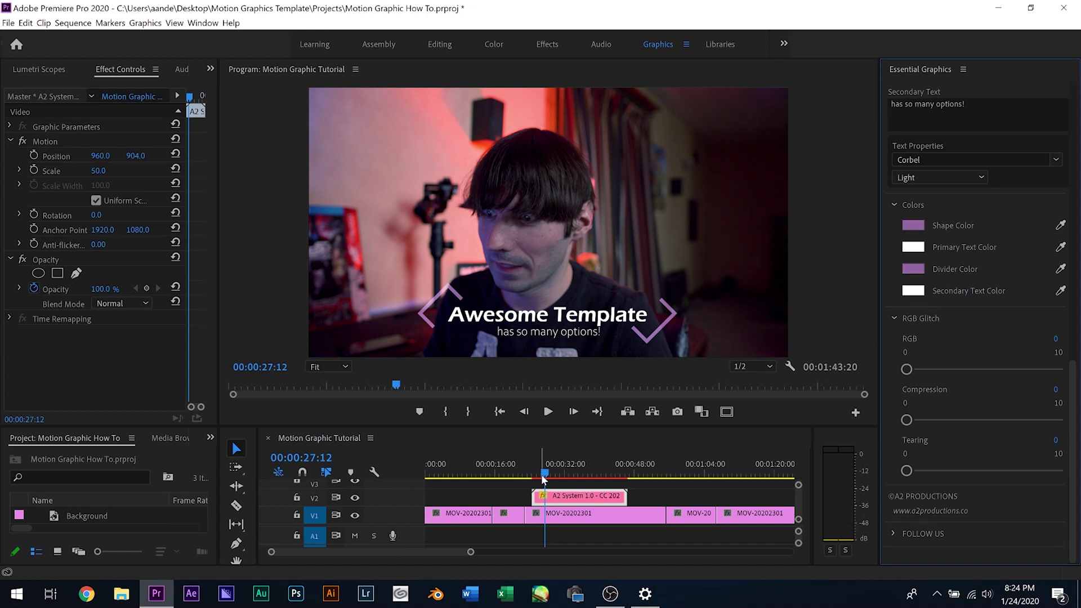
drag(523, 472, 528, 481)
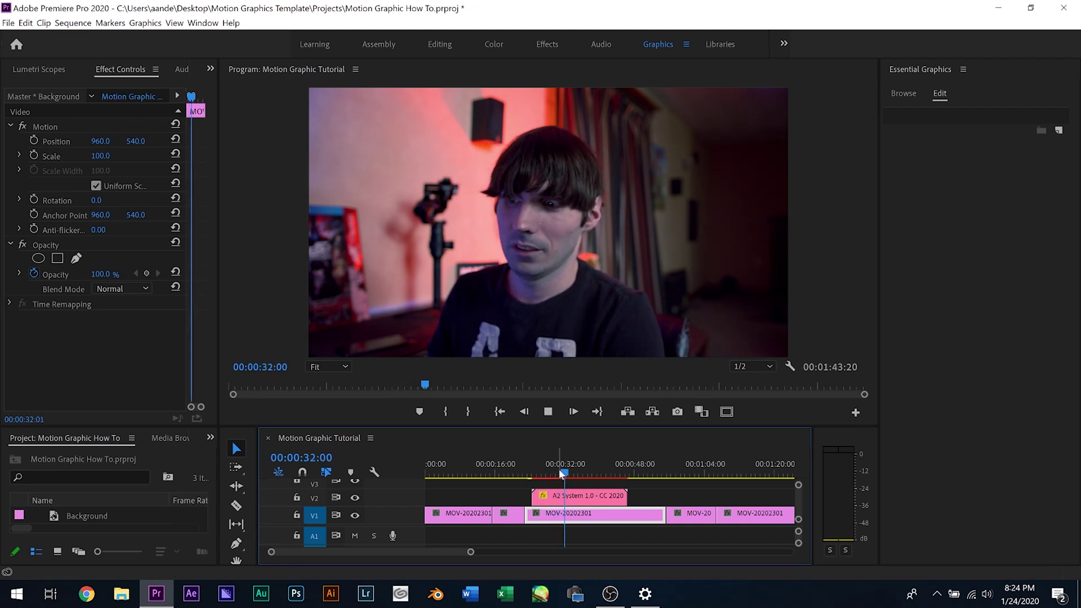
click(551, 475)
Select the title graphic clip and set its alignment to Left
click(550, 475)
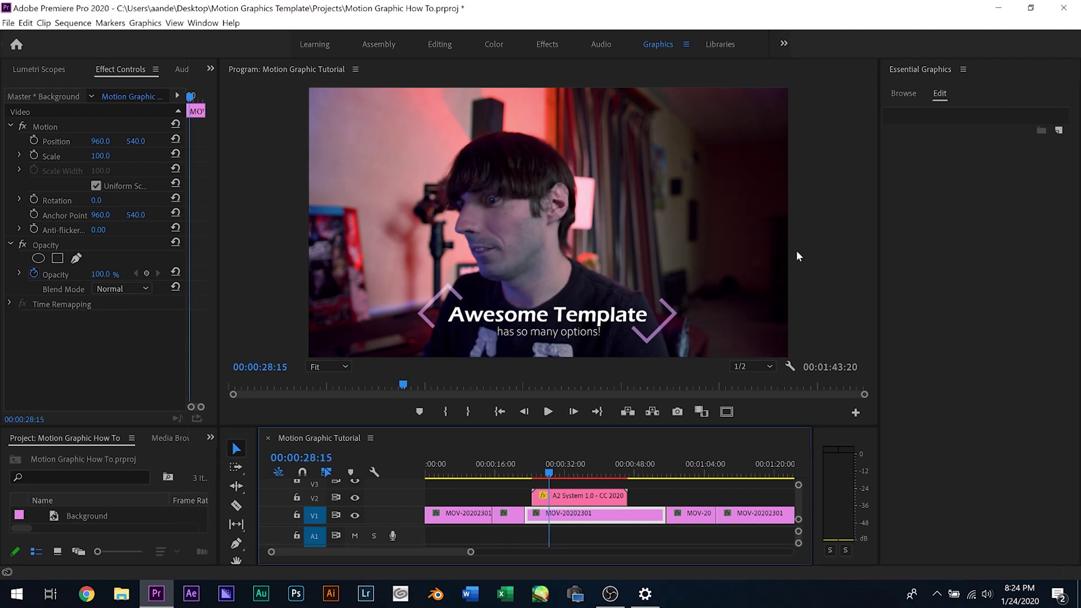
click(586, 496)
click(1066, 236)
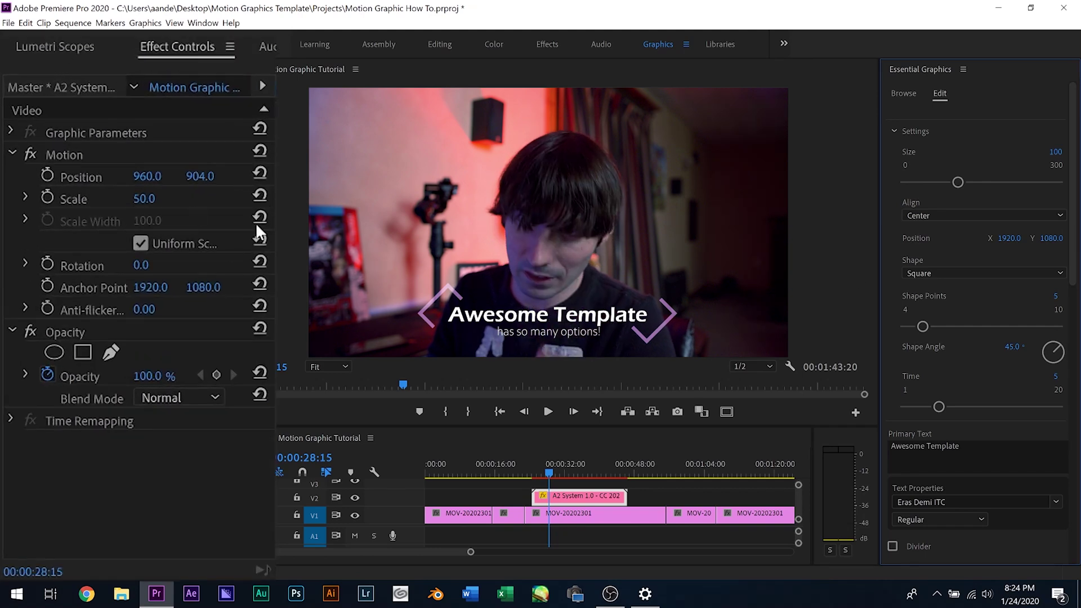
click(125, 153)
drag(199, 176, 229, 175)
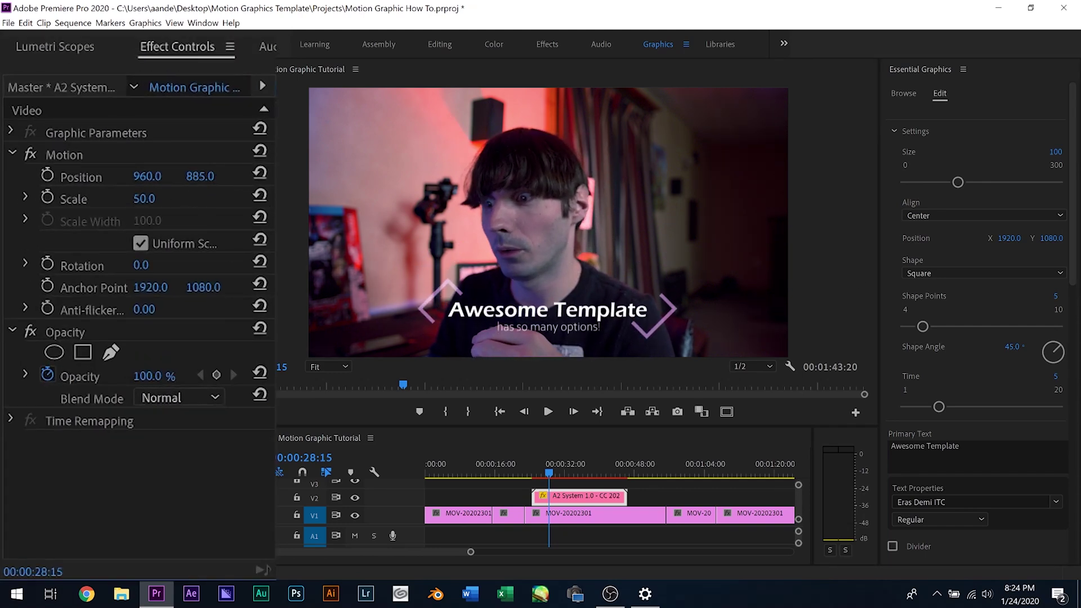
click(902, 234)
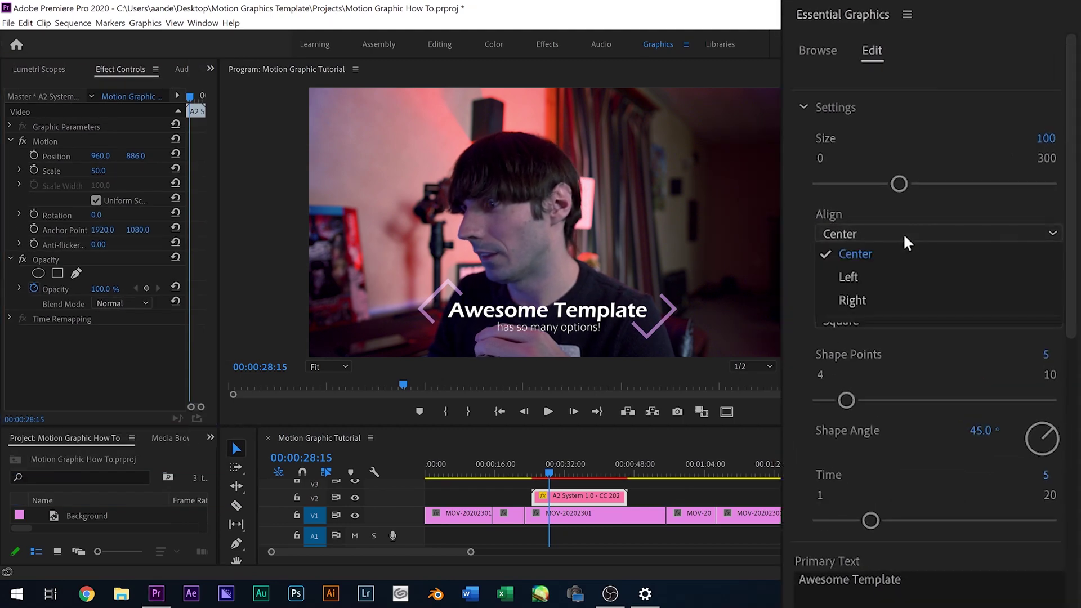
click(887, 273)
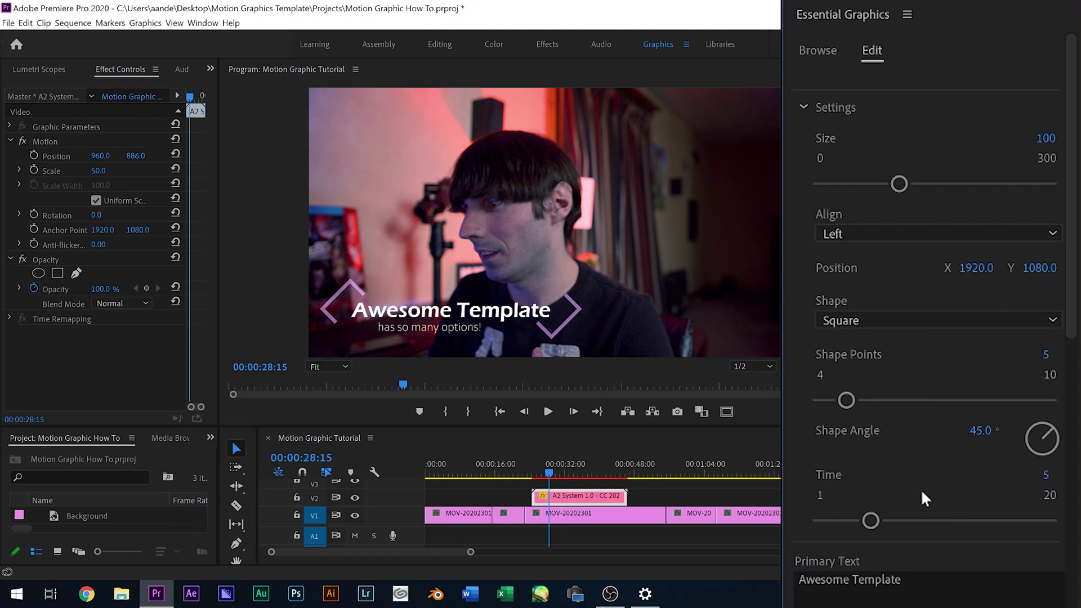
Set the subtitle's Secondary Position to 0 and review the title
drag(1078, 306, 1077, 498)
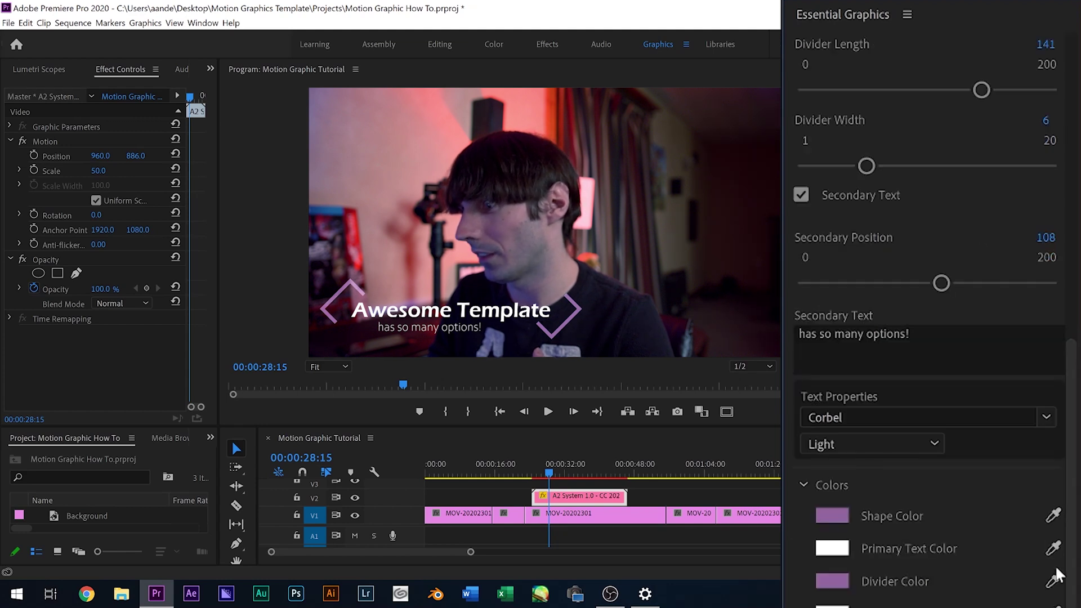
drag(1075, 453, 1070, 399)
drag(942, 415, 807, 413)
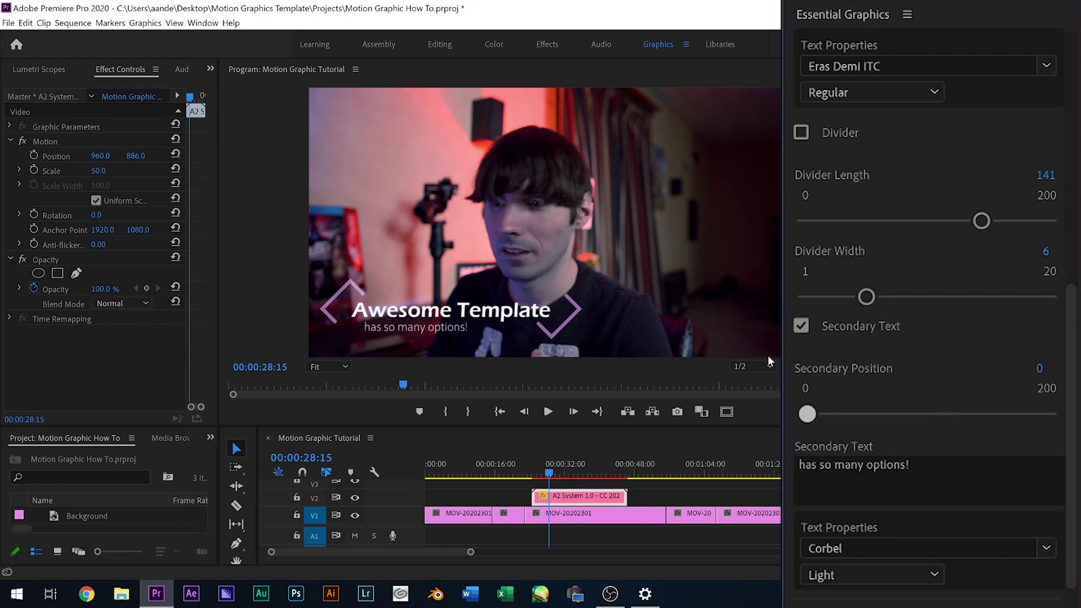
mouse_move(550, 474)
mouse_down()
mouse_move(529, 475)
mouse_move(580, 476)
mouse_move(537, 478)
mouse_move(546, 468)
mouse_up()
Shrink the graphic to Size 68 and move it to Position 717, 904
click(594, 499)
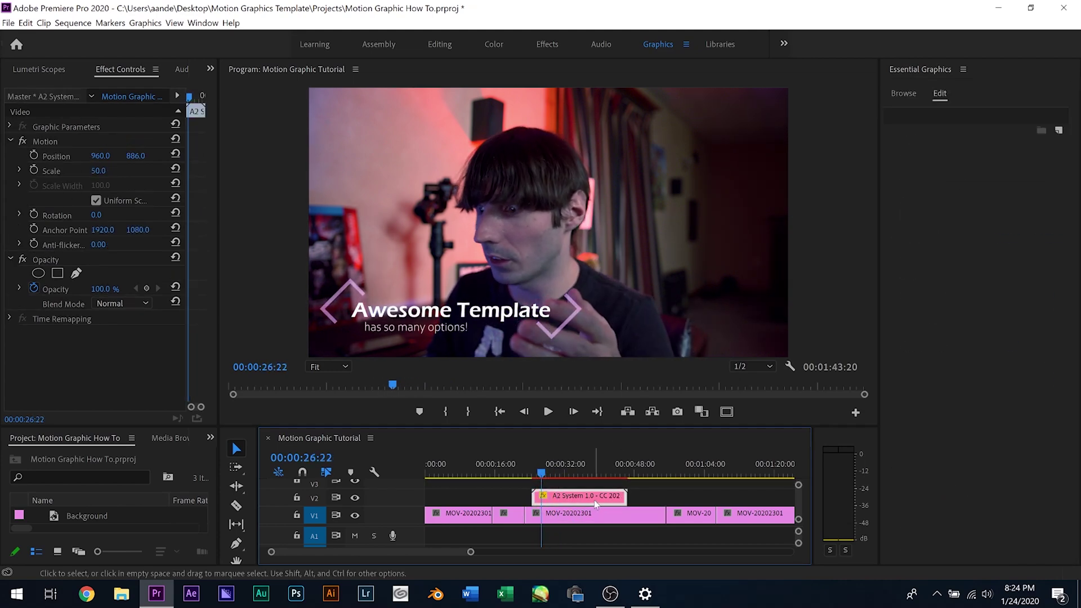
drag(908, 177, 869, 191)
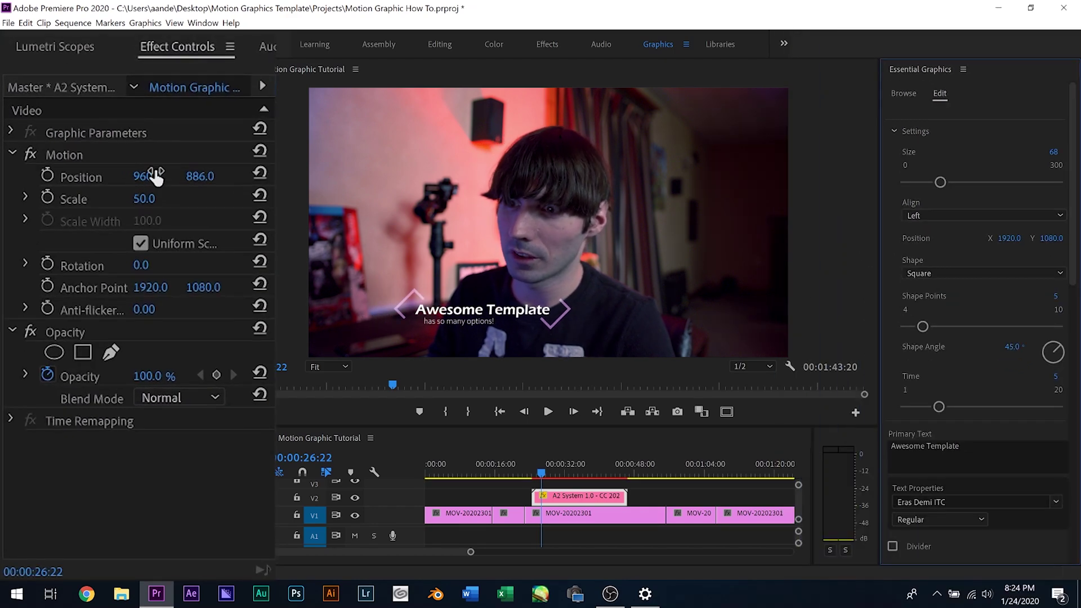
drag(100, 155, 34, 156)
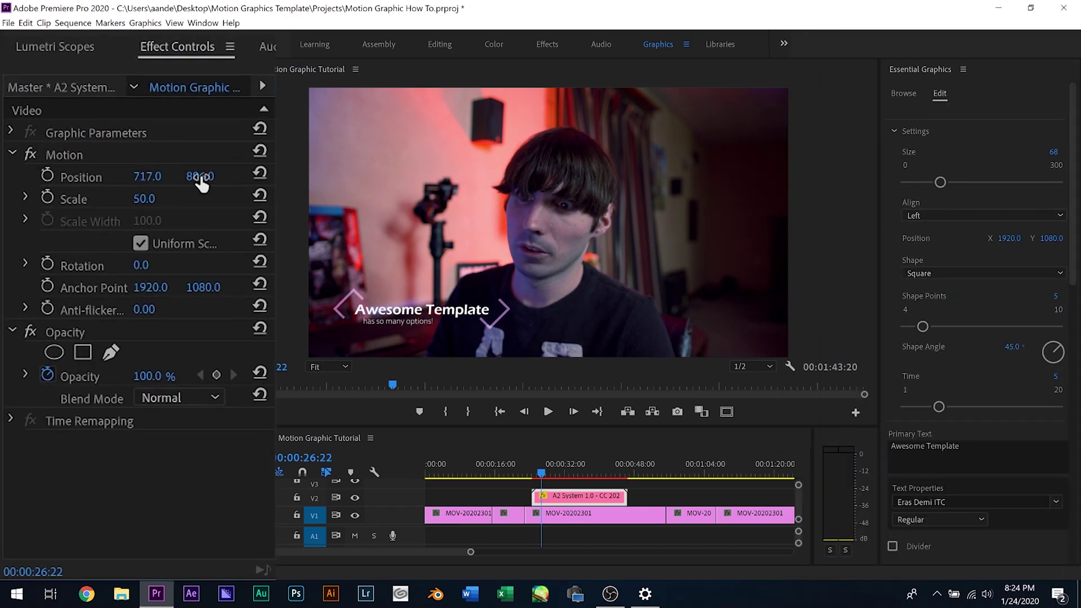
drag(201, 176, 213, 130)
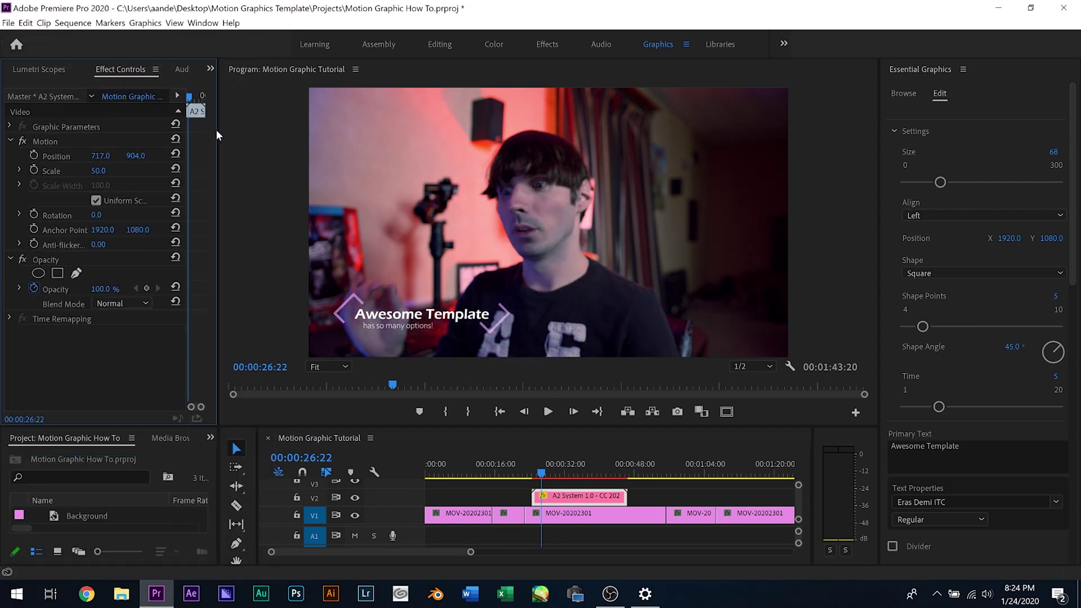